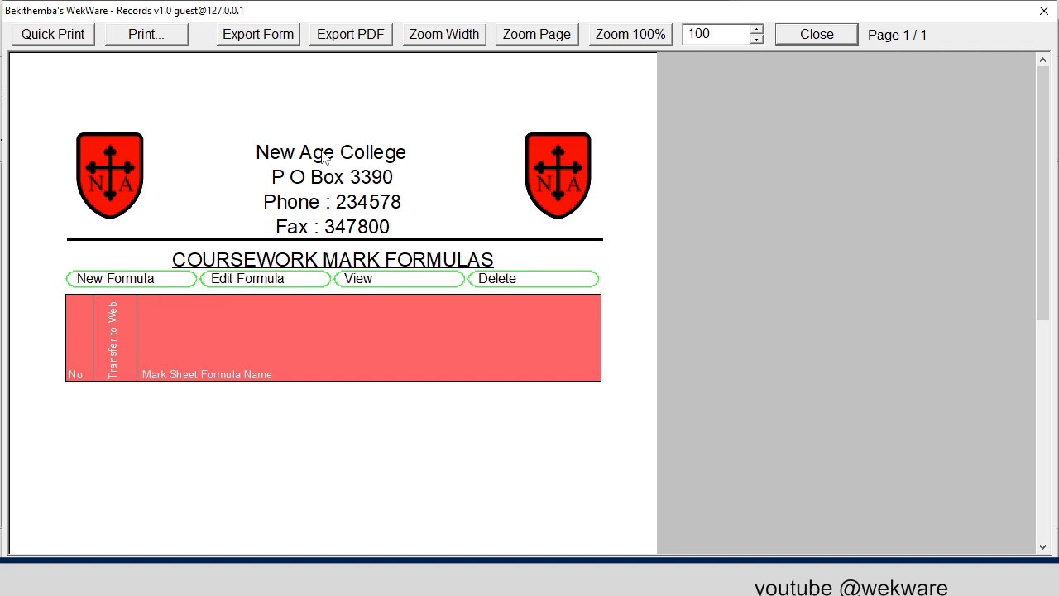
Create a new coursework mark formula and fit its form to the page width
click(455, 40)
scroll(496, 134, down, 3)
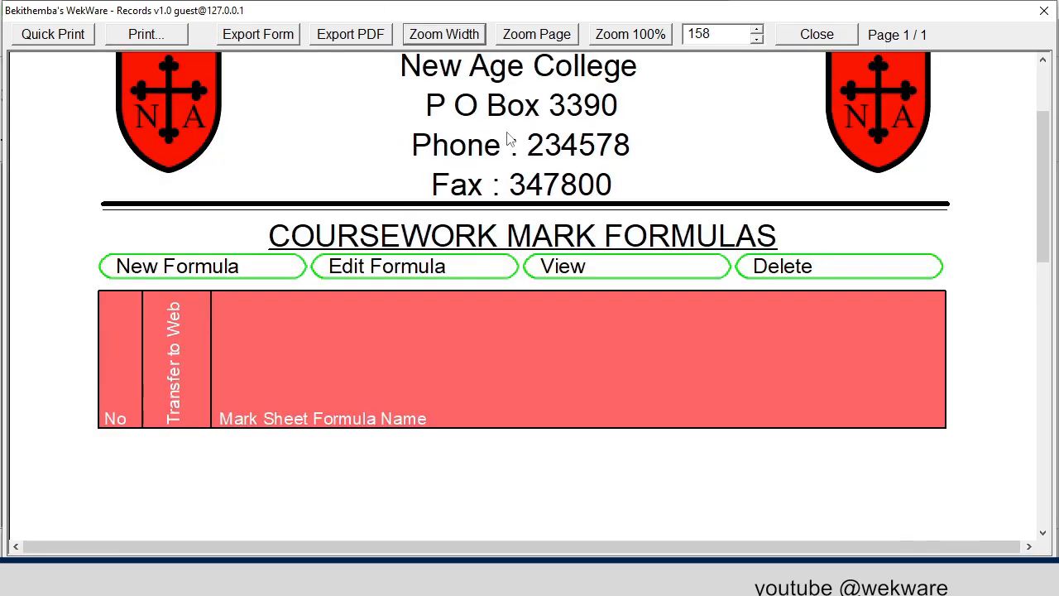
click(186, 279)
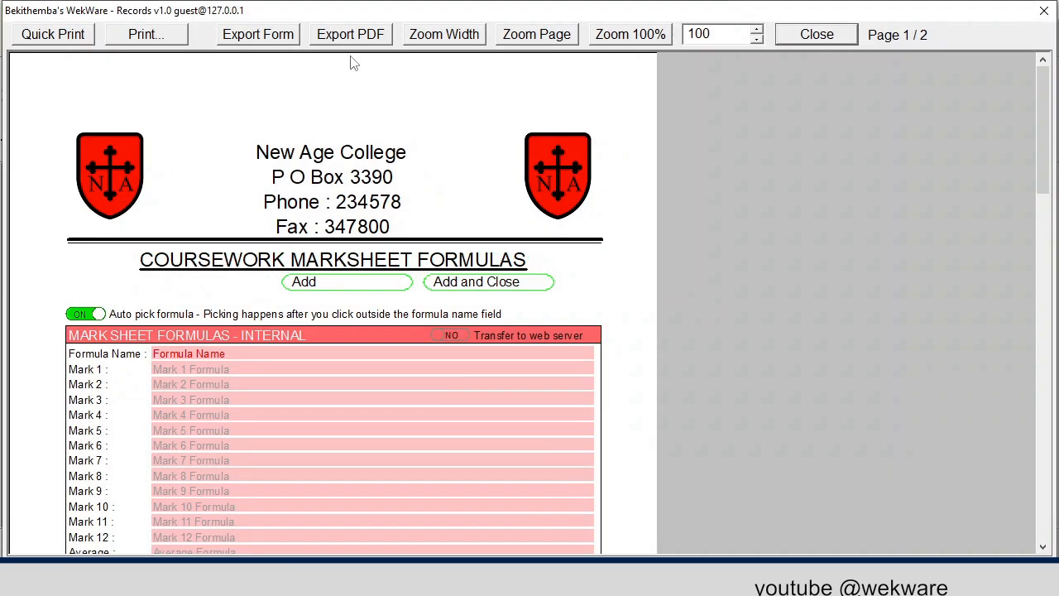
click(445, 33)
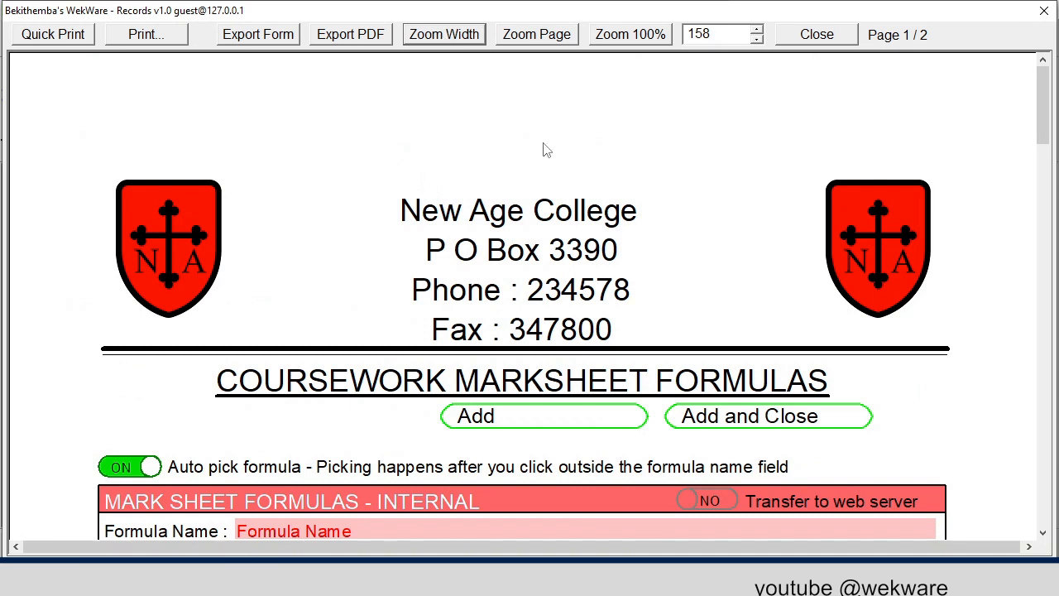
Review the internal mark sheet formula fields, from the formula name and Mark 1 down to Comment
scroll(563, 158, down, 3)
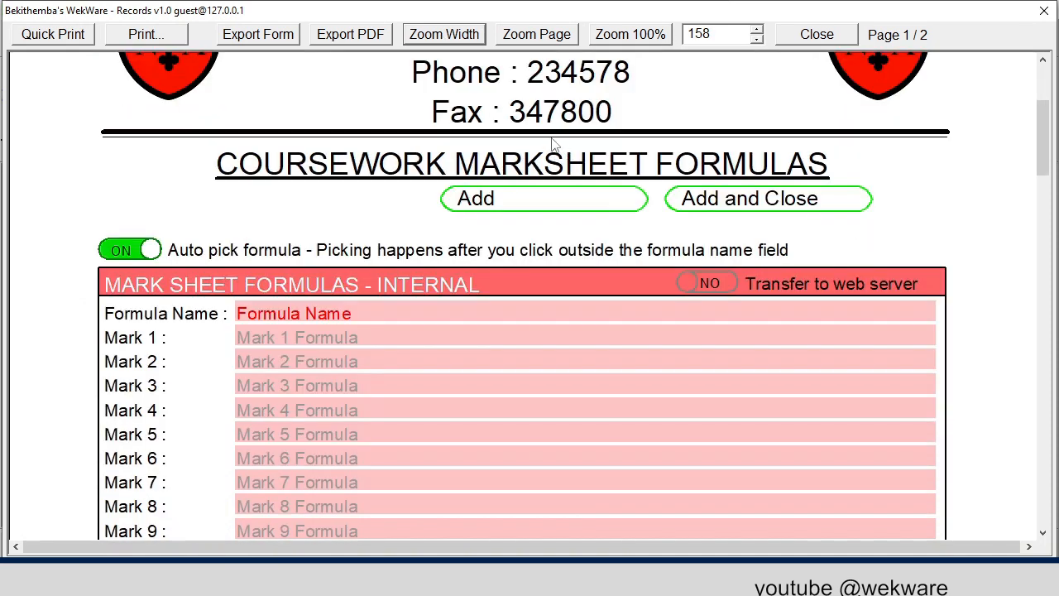
scroll(427, 208, down, 3)
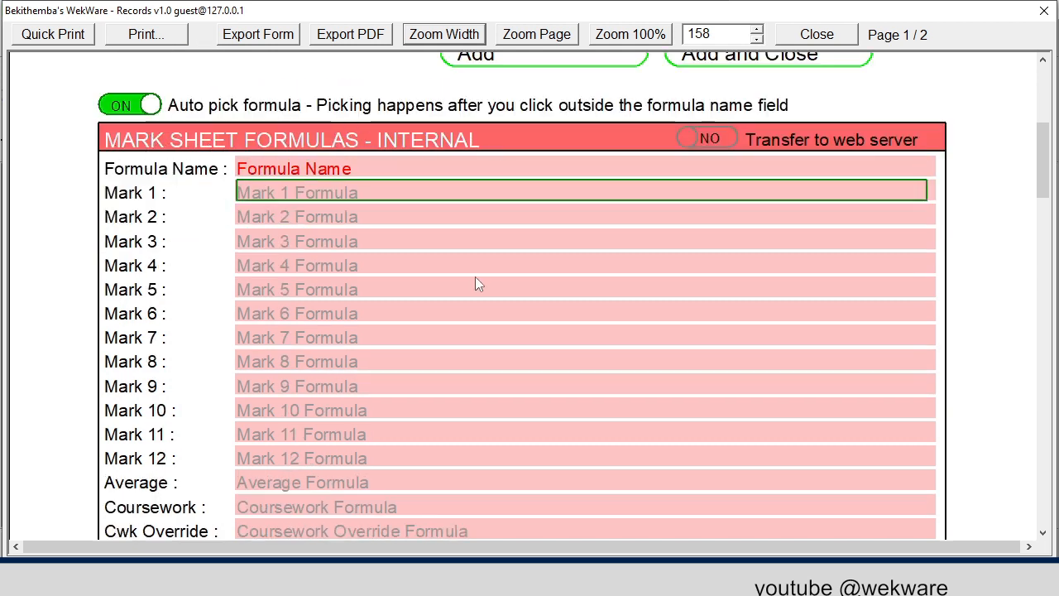
scroll(381, 248, up, 1)
scroll(403, 240, down, 2)
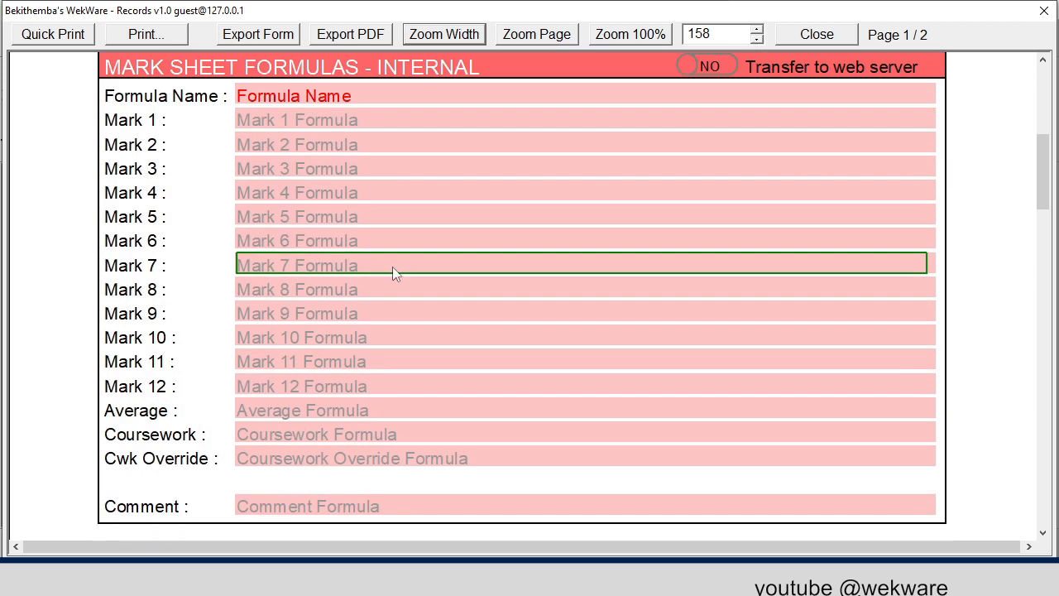
scroll(397, 248, down, 2)
scroll(253, 145, up, 2)
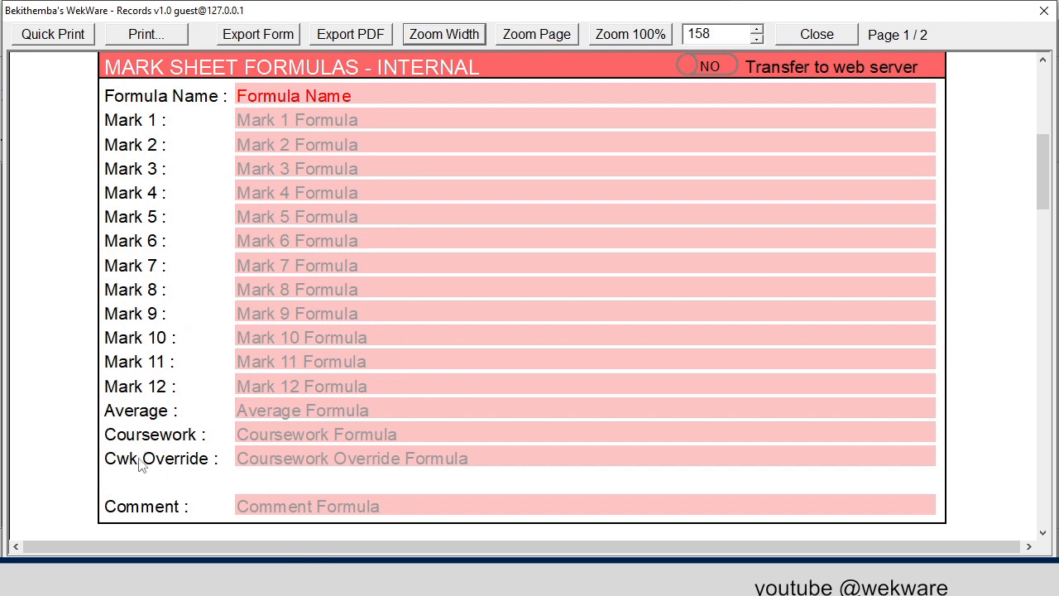
scroll(335, 472, down, 4)
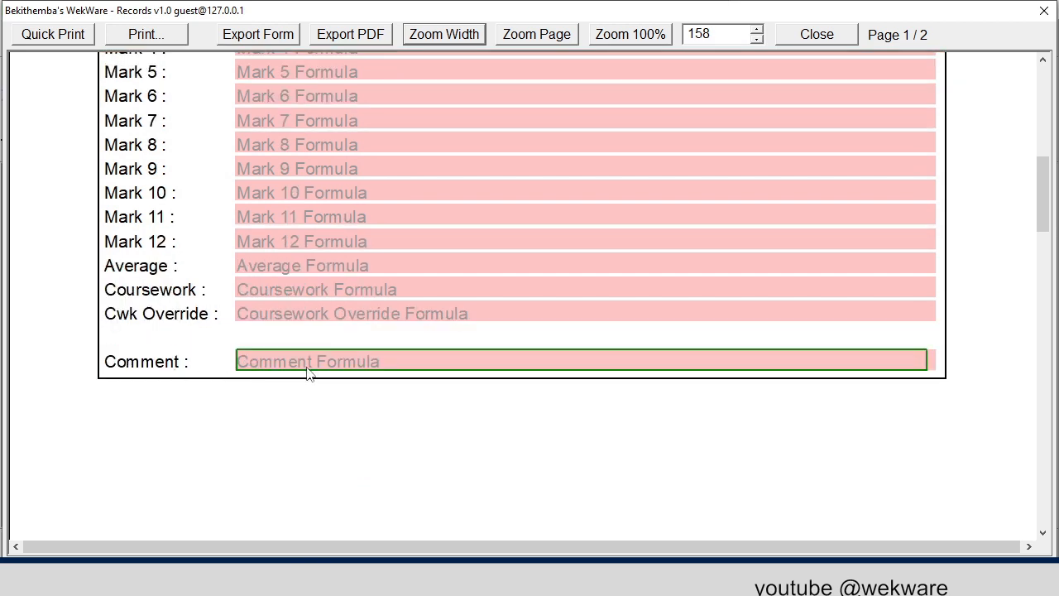
Compare the moderator formula fields on the second page with the corresponding internal formula fields
scroll(309, 372, down, 20)
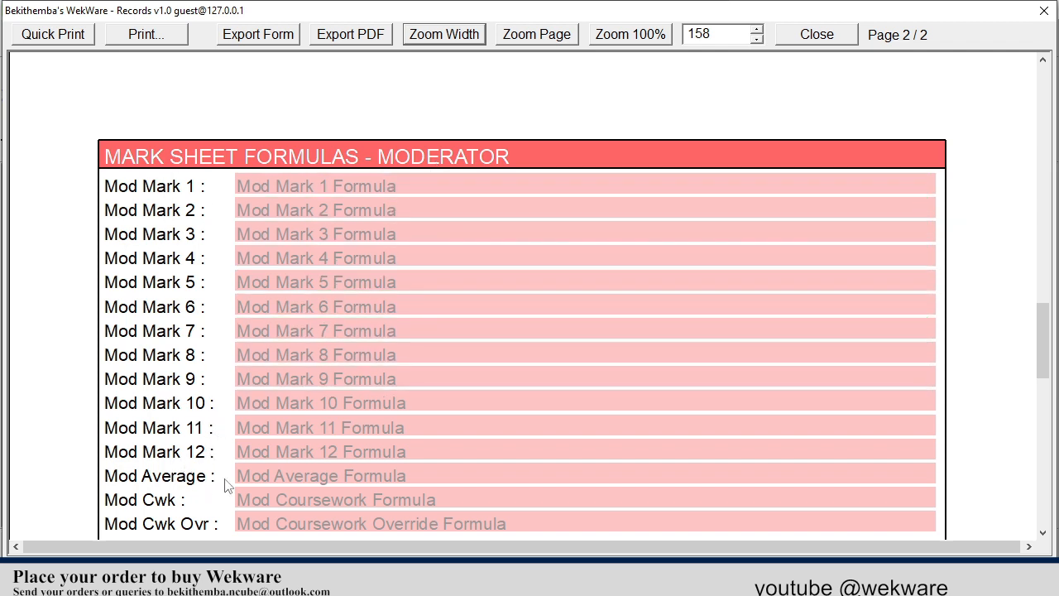
scroll(225, 484, down, 2)
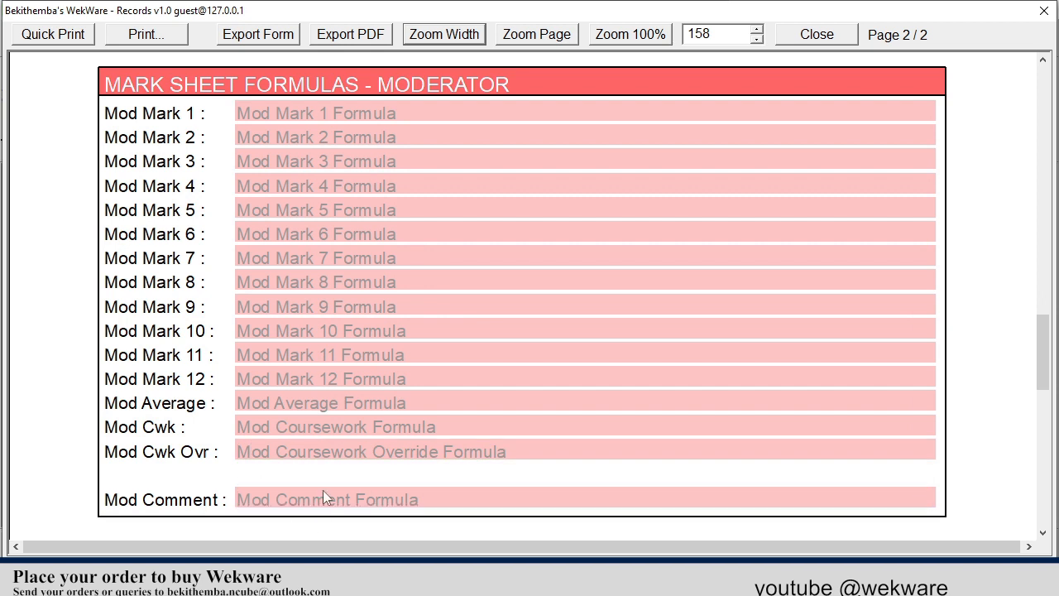
scroll(401, 327, up, 15)
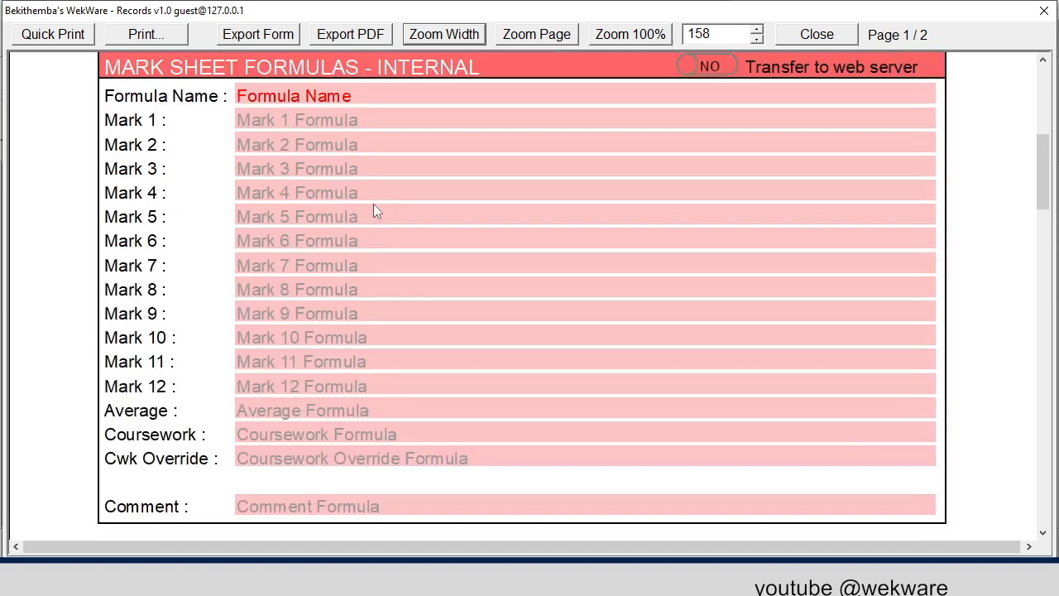
scroll(373, 207, up, 2)
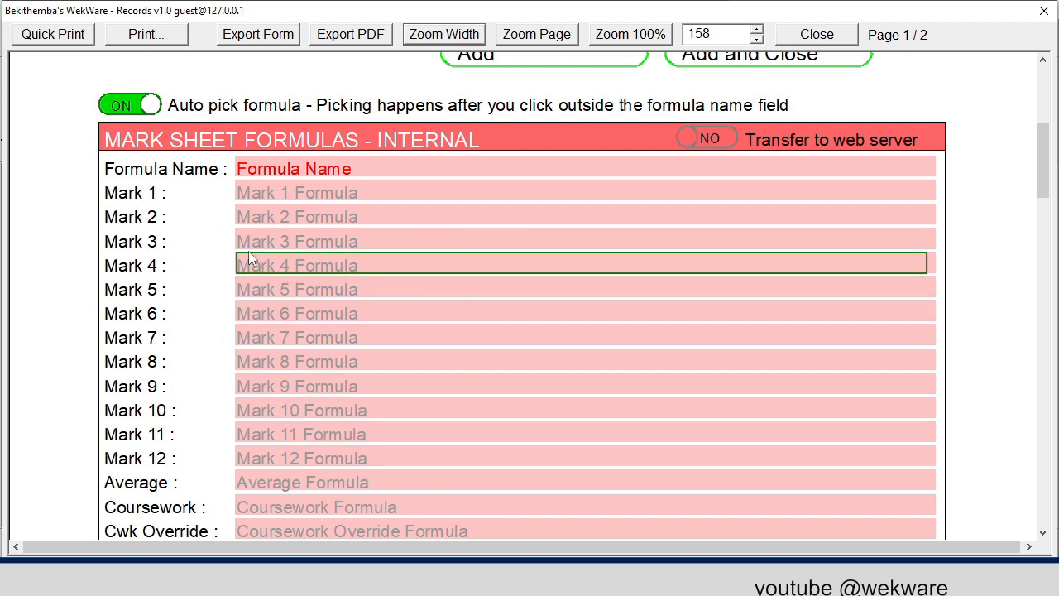
scroll(212, 345, down, 15)
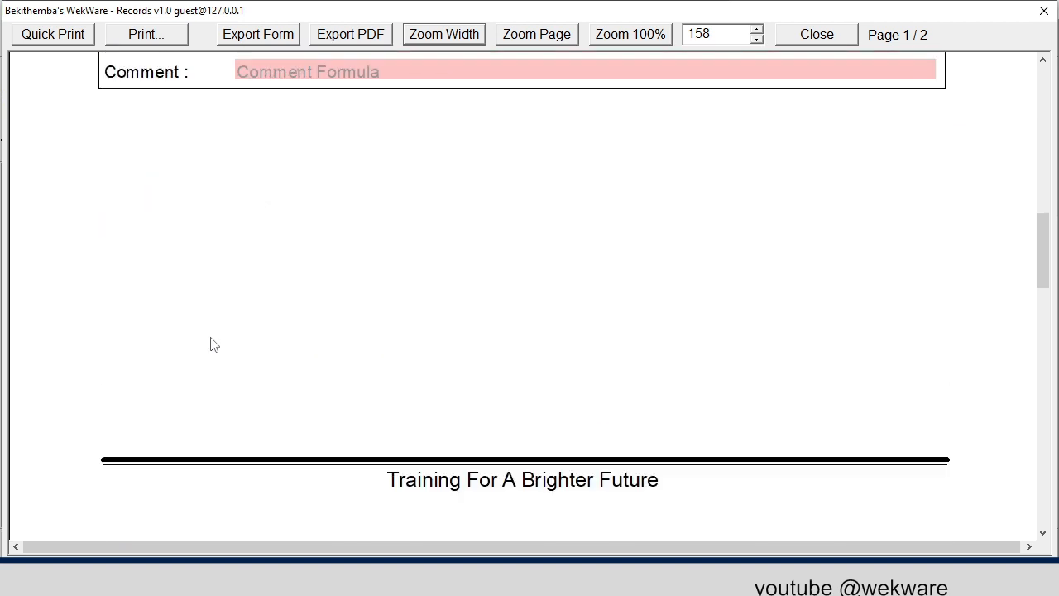
scroll(211, 345, down, 6)
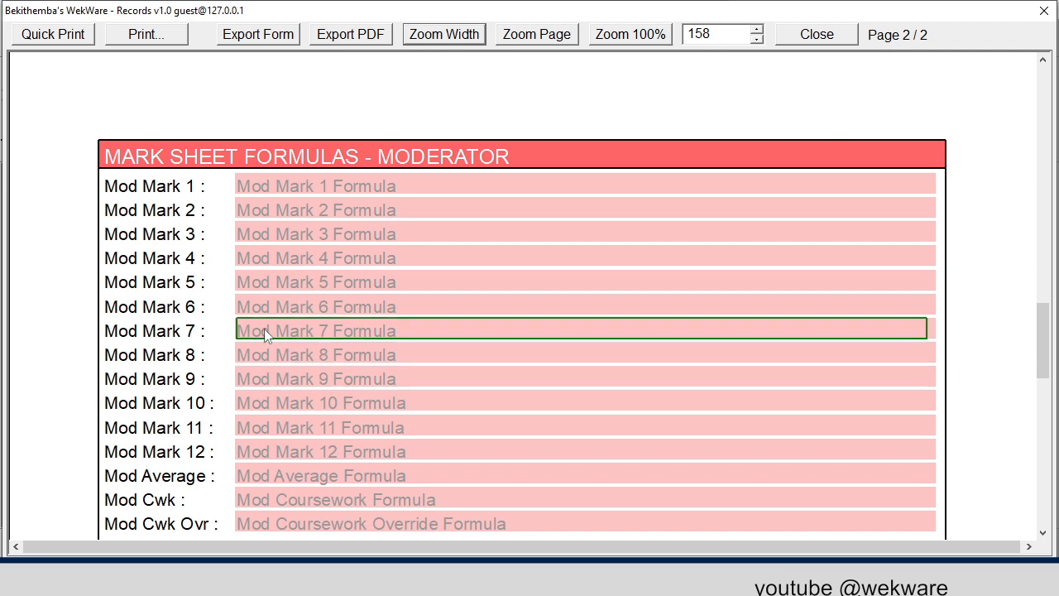
scroll(292, 317, up, 10)
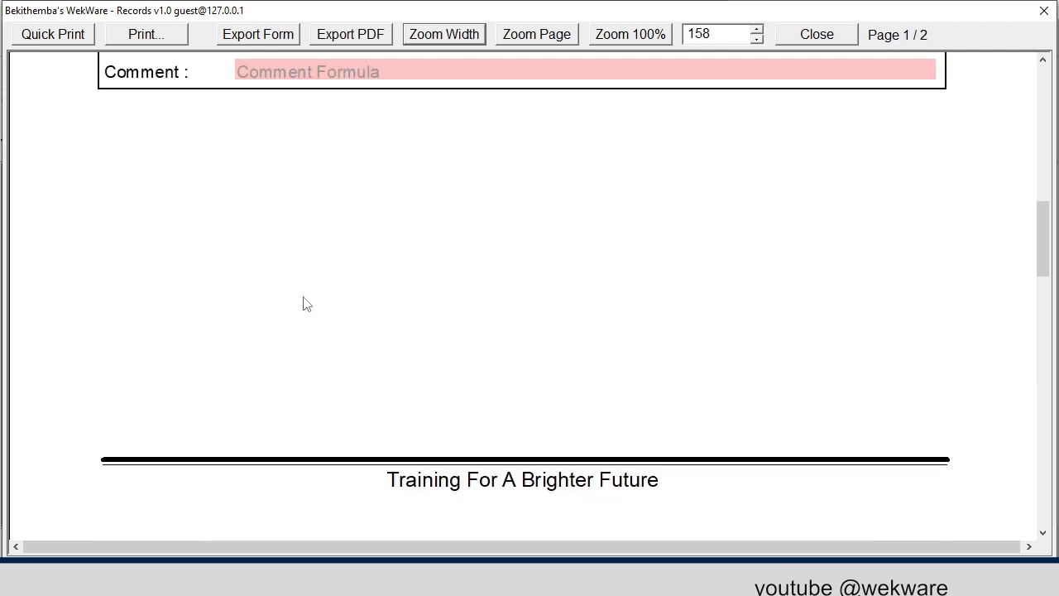
scroll(303, 299, up, 5)
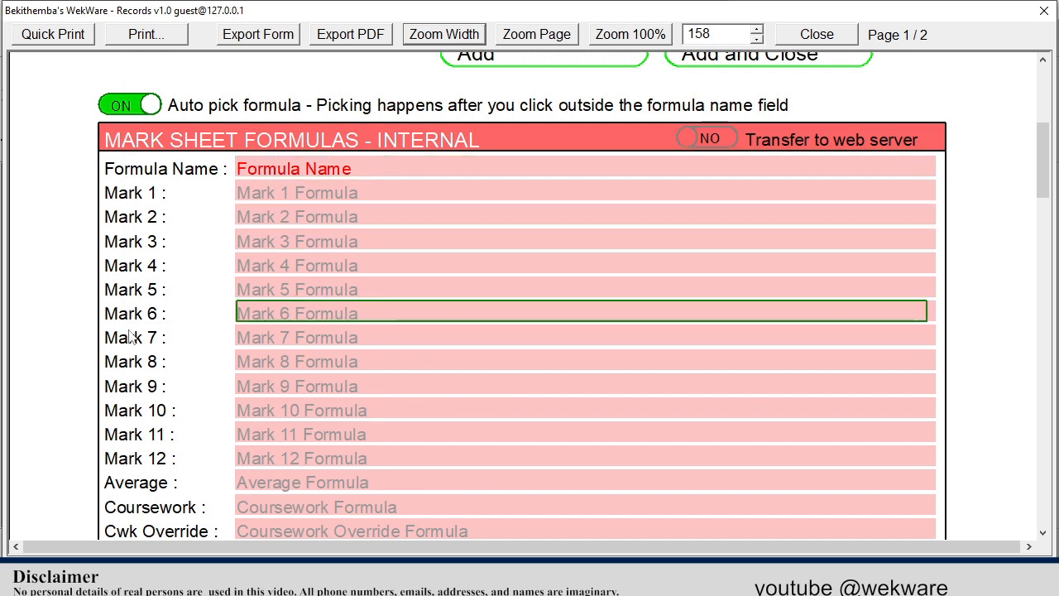
scroll(188, 385, down, 5)
scroll(253, 408, down, 8)
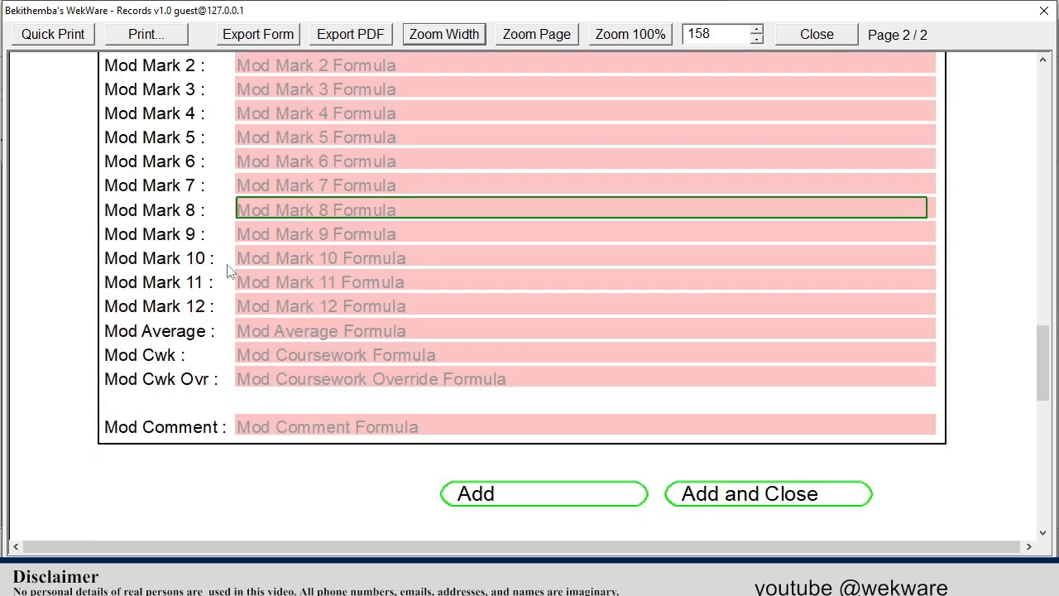
scroll(303, 263, up, 3)
scroll(306, 248, up, 6)
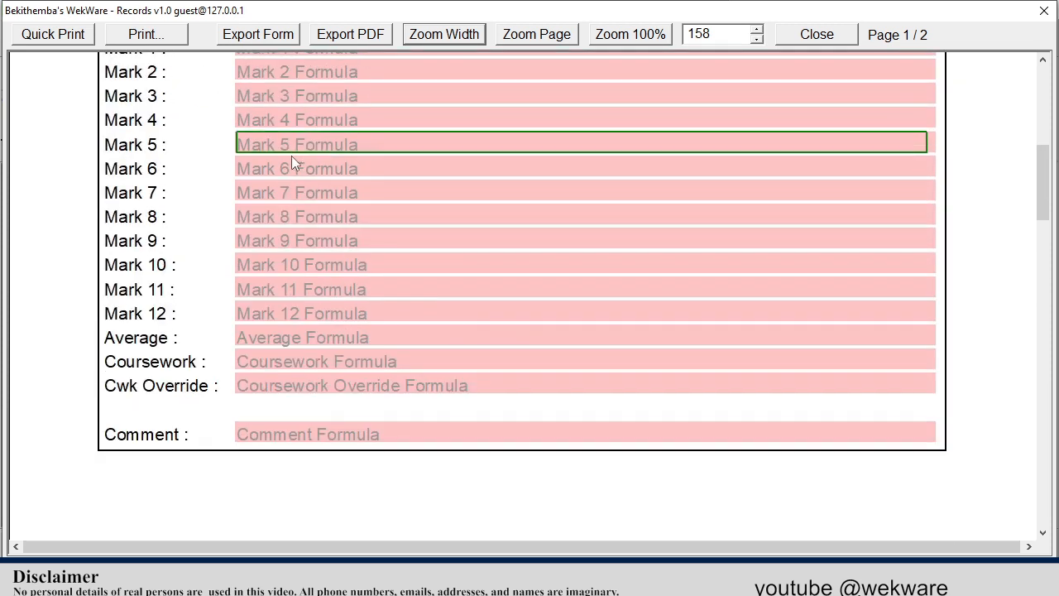
scroll(302, 170, up, 4)
scroll(292, 221, down, 3)
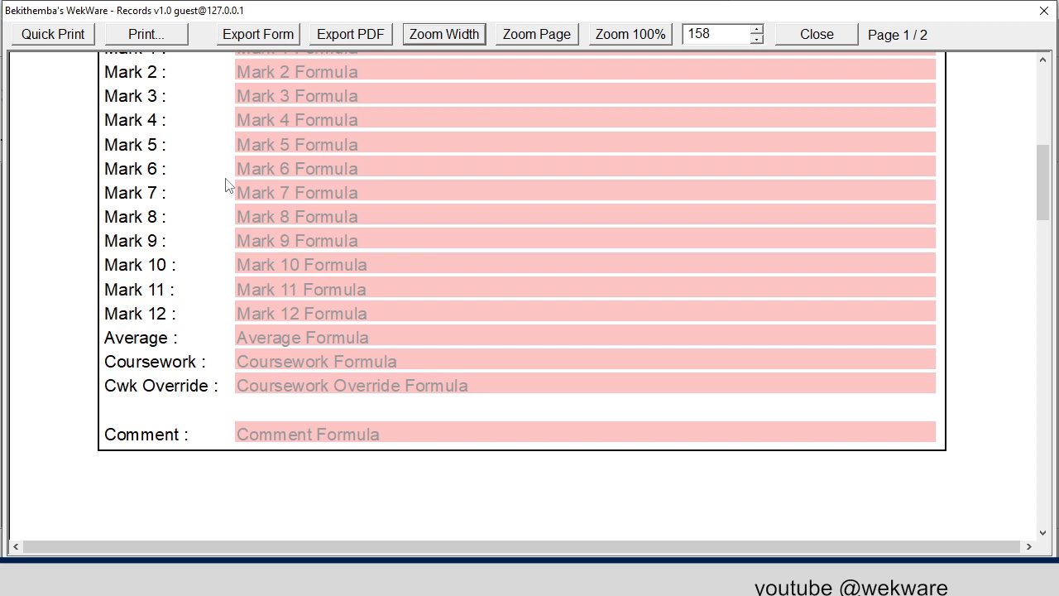
Name the formula MATHS_3_ALGEBRA_3_CALCULUS
scroll(411, 115, up, 4)
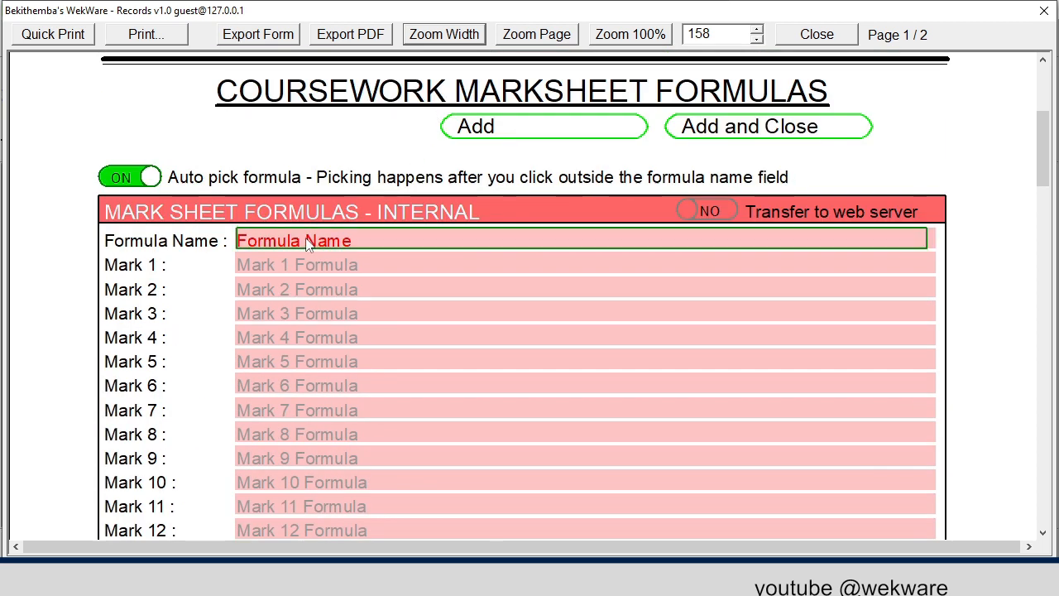
click(307, 241)
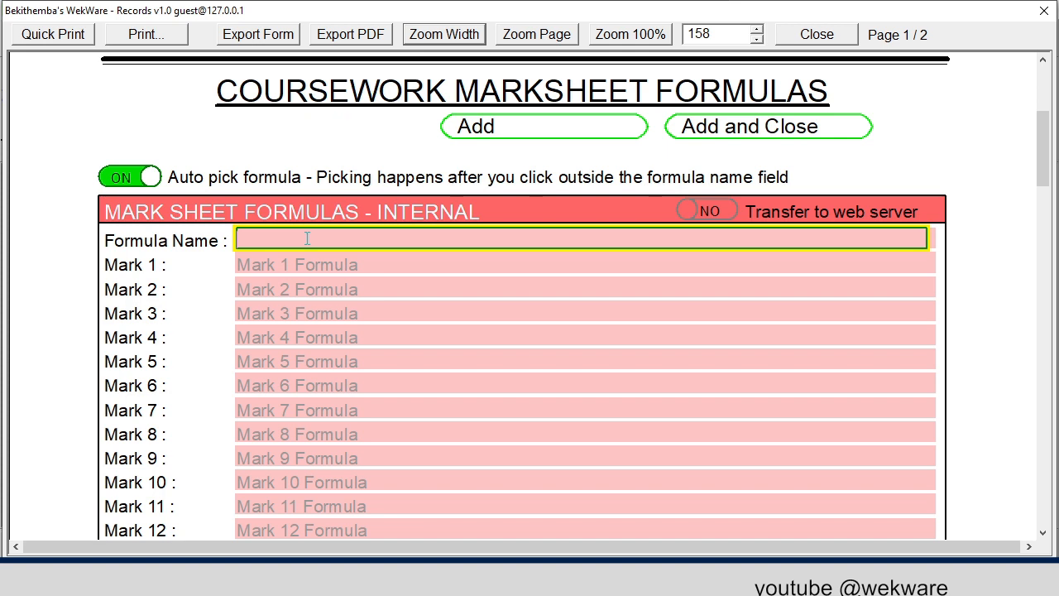
text(MATHS_3)
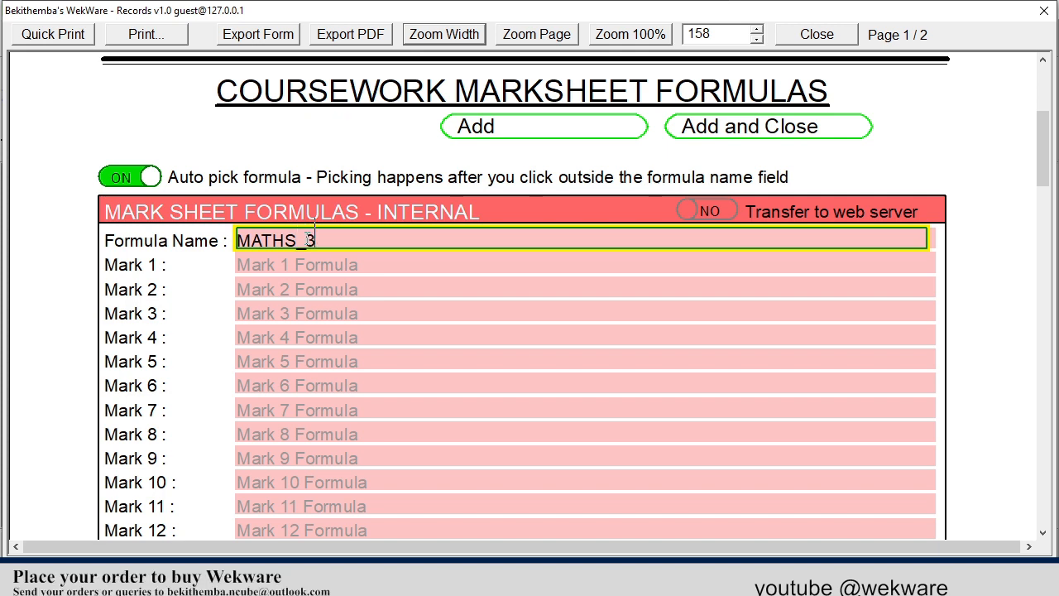
text(_ALGEBRA_)
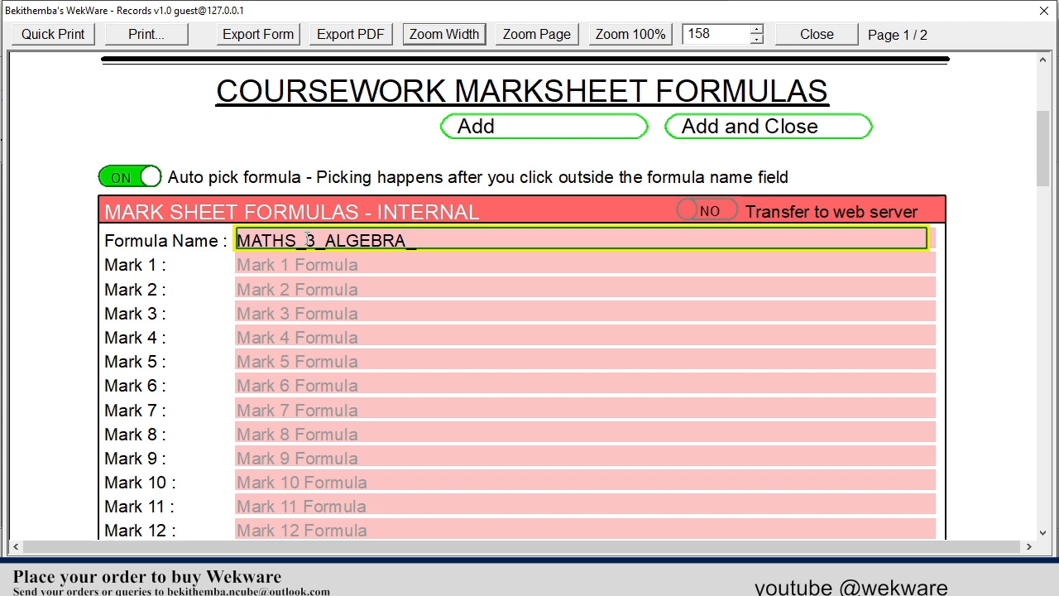
text(3_CALCULUS)
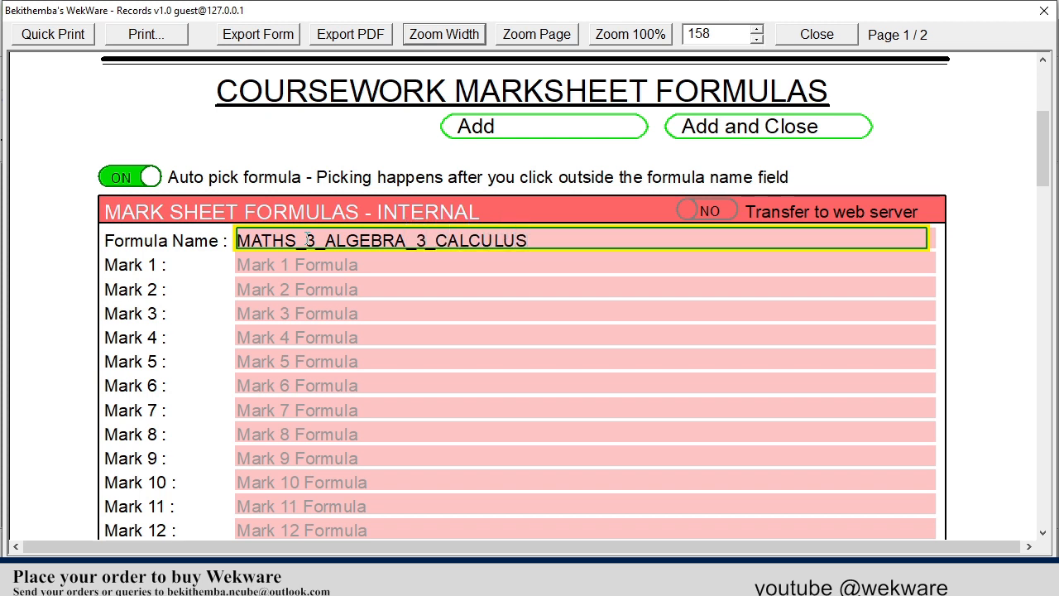
Set the internal Mark 1 formula to ASSIGNMENT1, Mark 2 to ASSIGNMENT2 and Mark 3 to PRACTICAL1
click(300, 273)
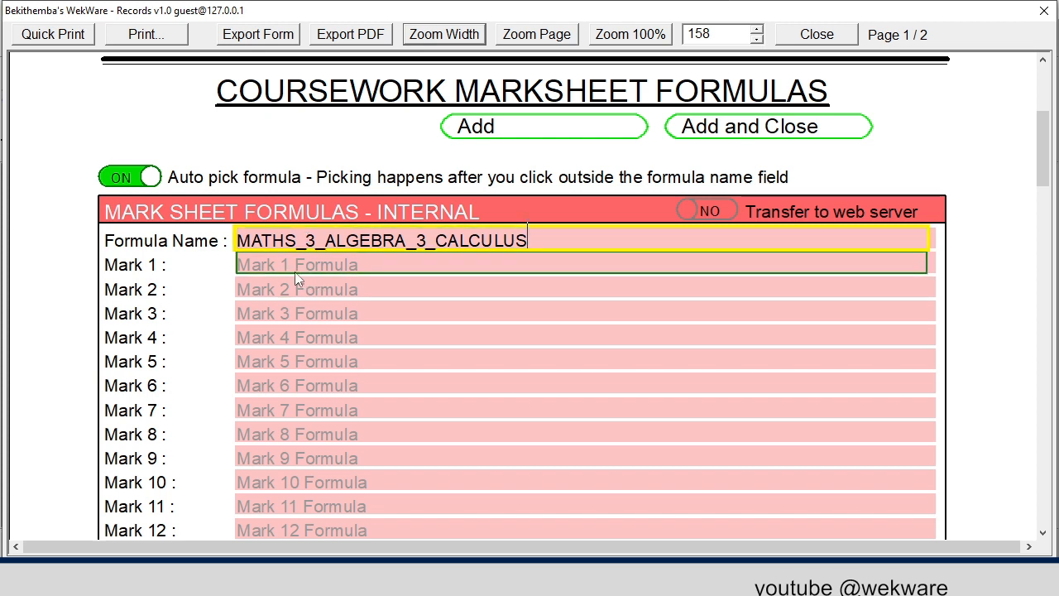
click(296, 277)
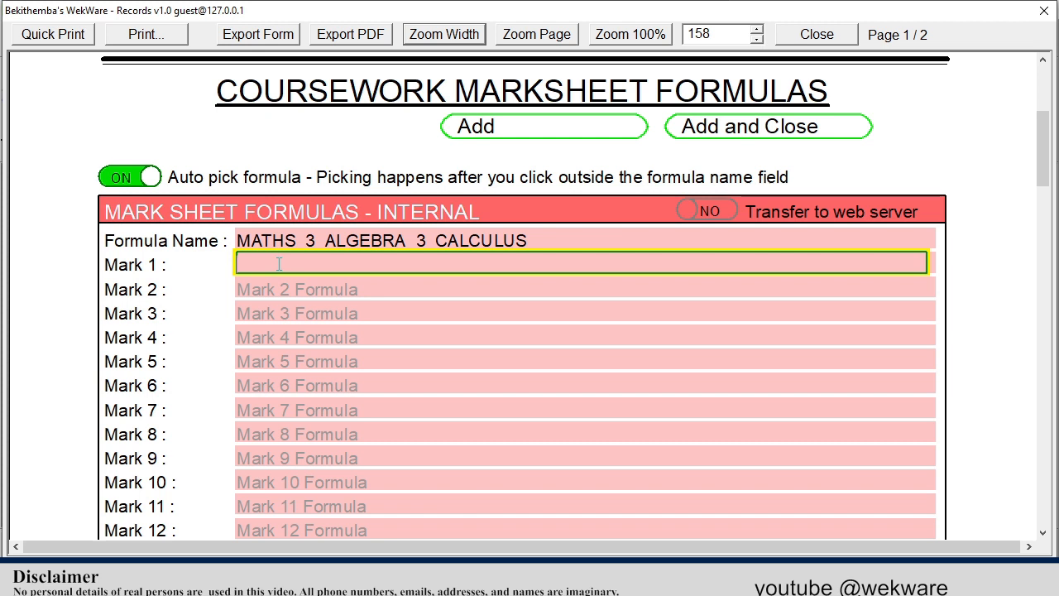
text(ASSIGNMENT1)
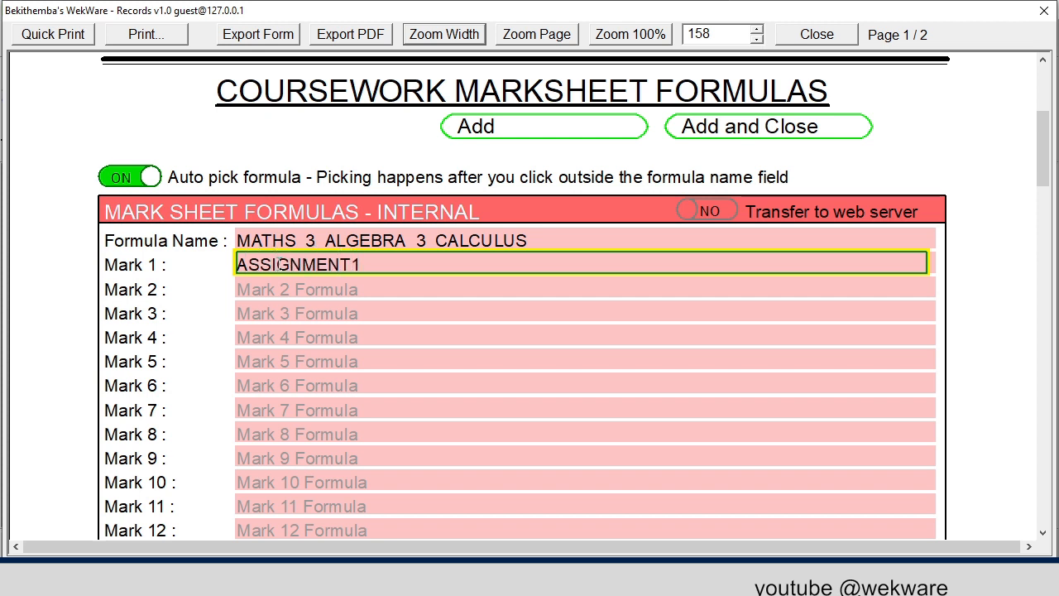
click(296, 286)
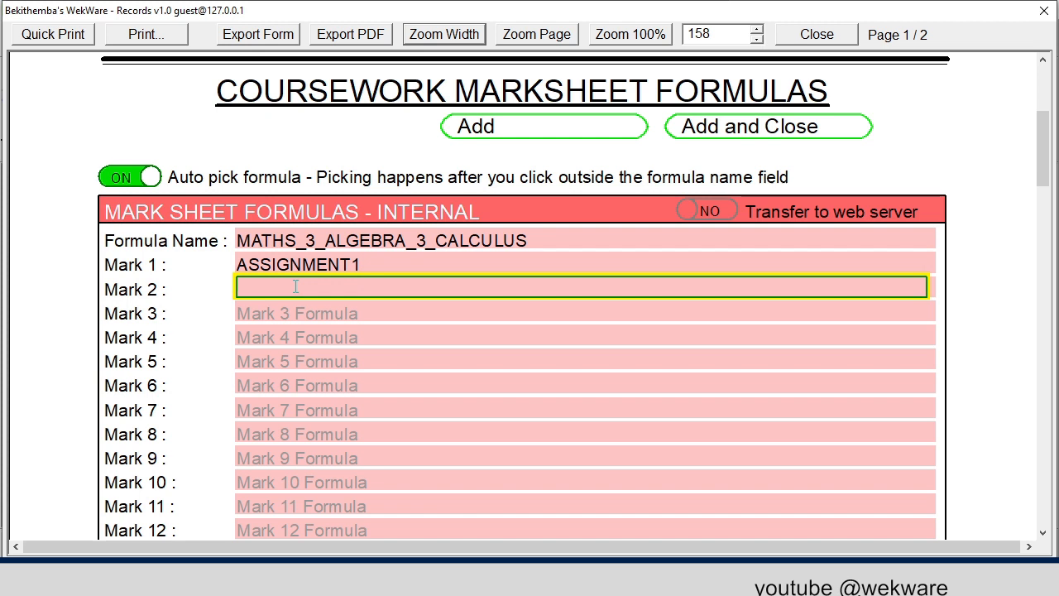
text(ASSIGNMENT2)
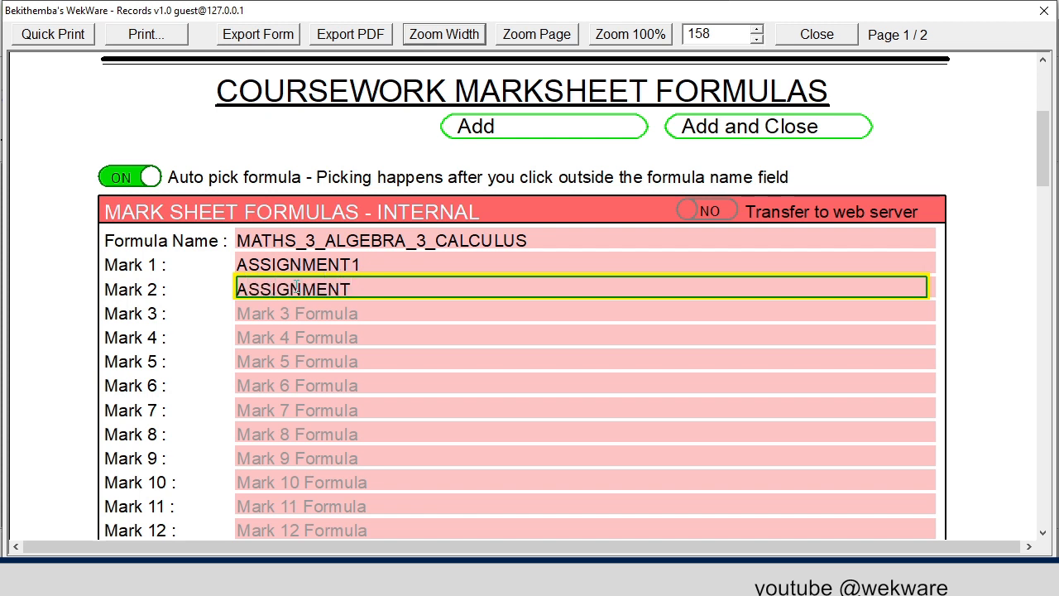
click(287, 314)
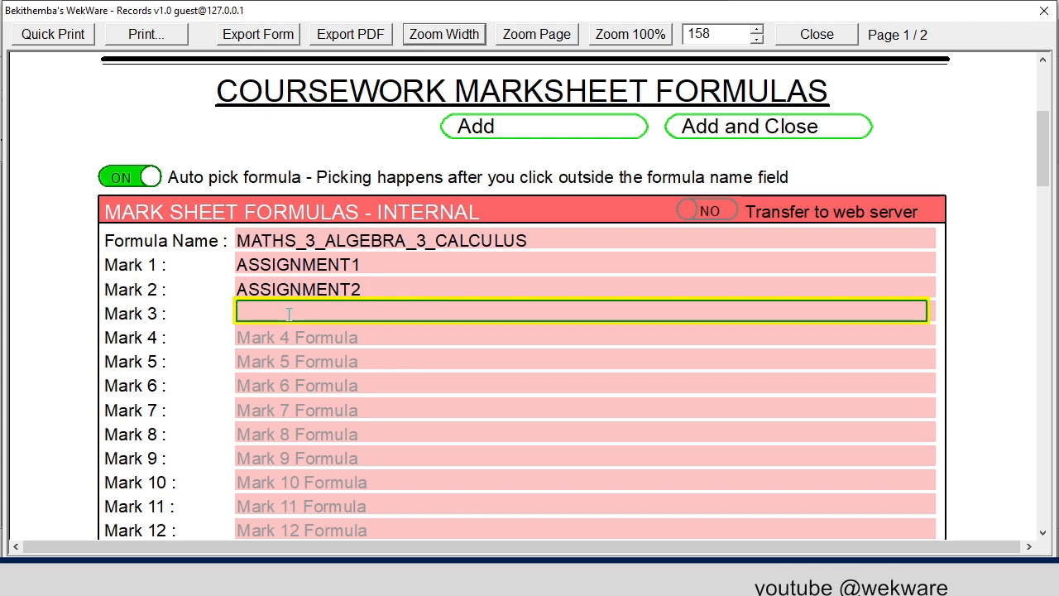
text(PRACTICAL)
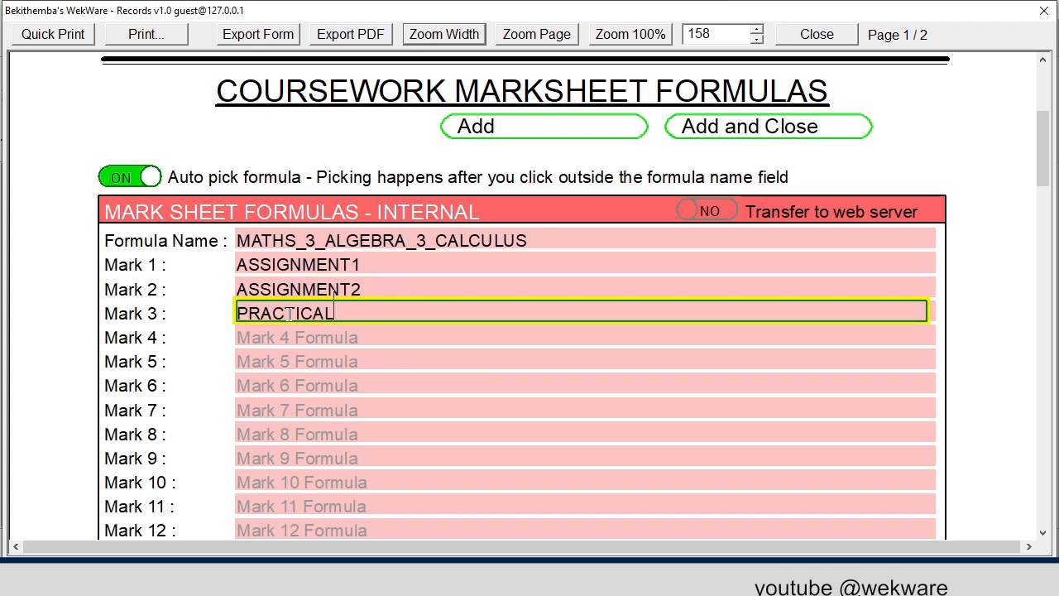
text(1)
Set the internal Mark 4 formula to 0.2*(ASSIGNMENT1+ASSIGNMENT2+PRACTICAL1)/3.0
click(280, 339)
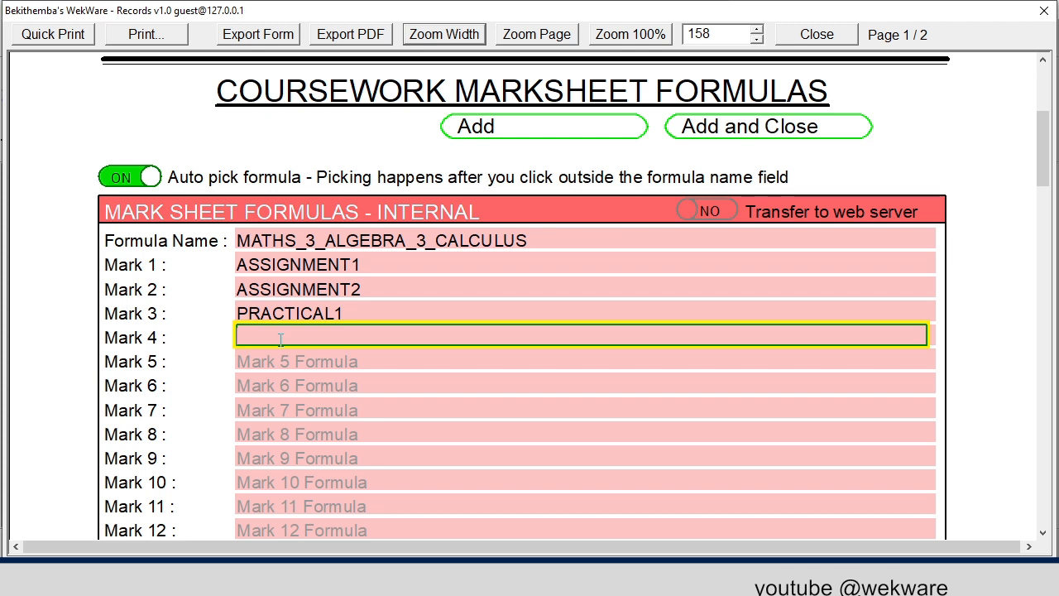
text(0.2)
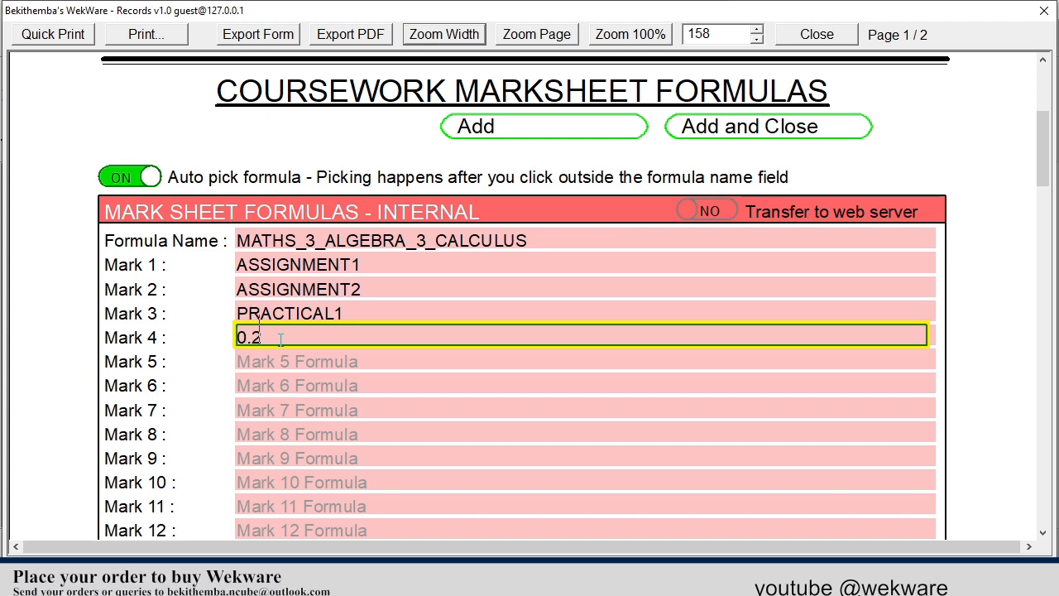
text(*(ASSIGN)
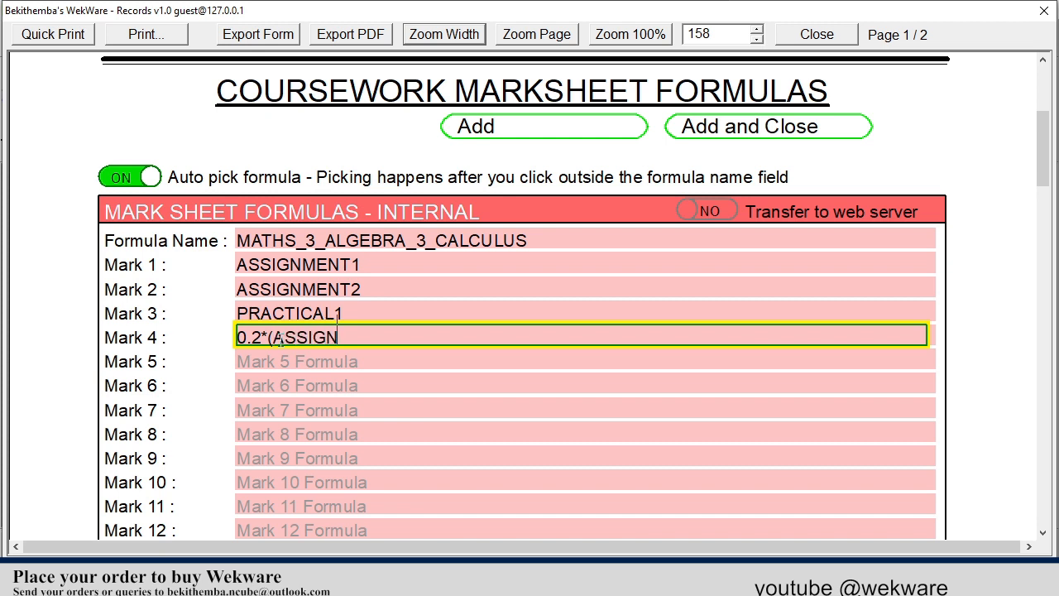
text(MENT1)
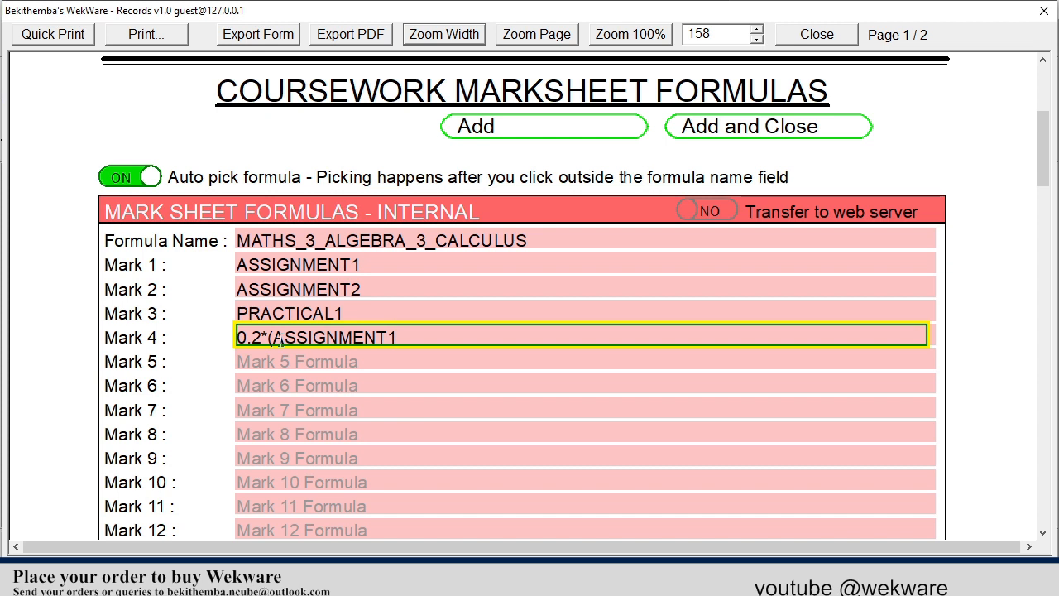
text(+ASSIGN)
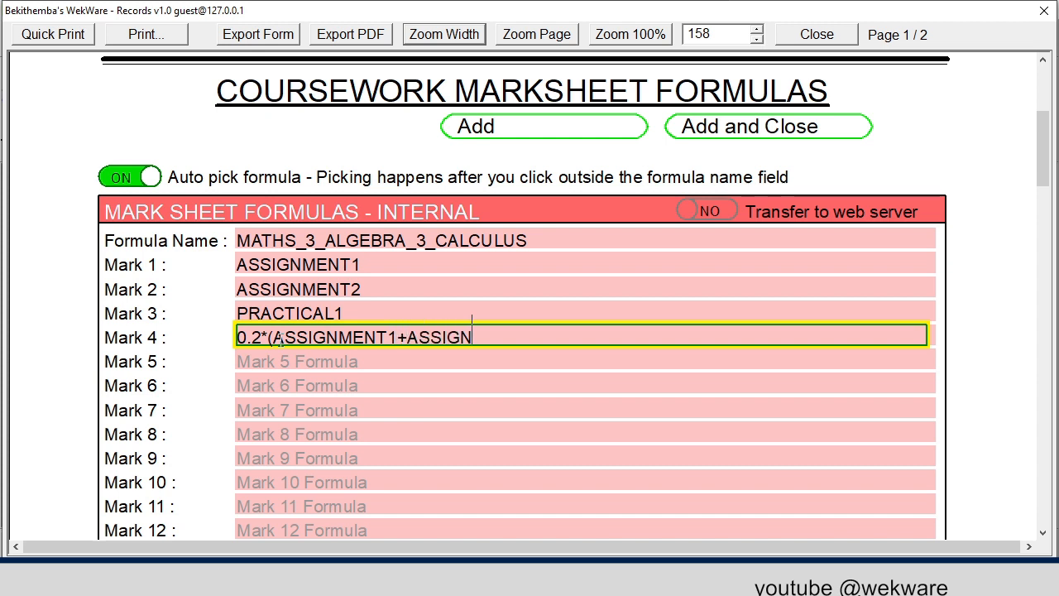
text(MENT2+ASSIGN)
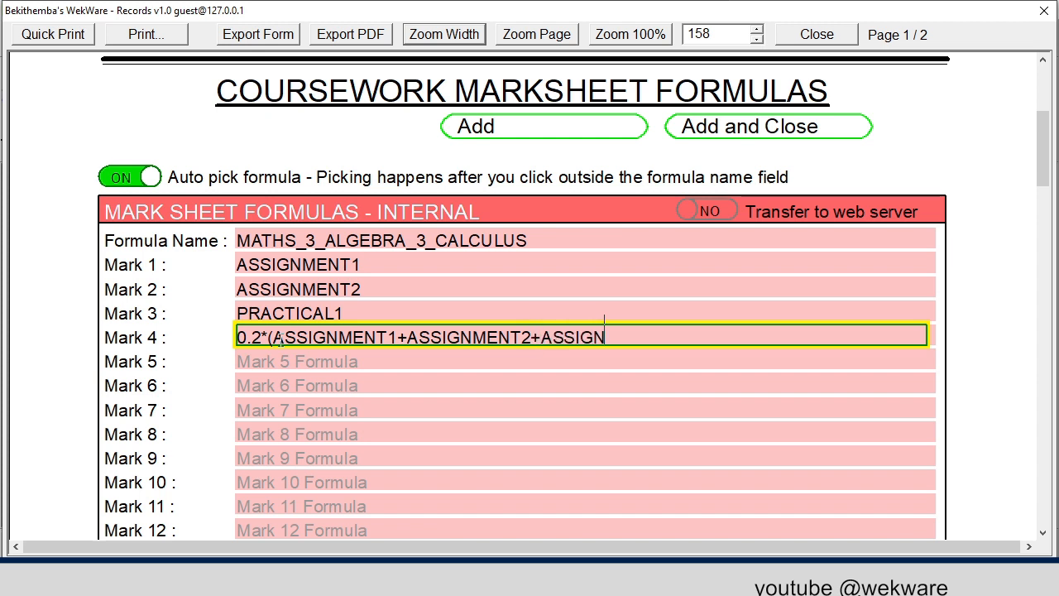
text(MENT)
key(BackSpace)
key(BackSpace)
key(BackSpace)
key(BackSpace)
key(BackSpace)
key(BackSpace)
key(BackSpace)
key(BackSpace)
key(BackSpace)
key(BackSpace)
text(P)
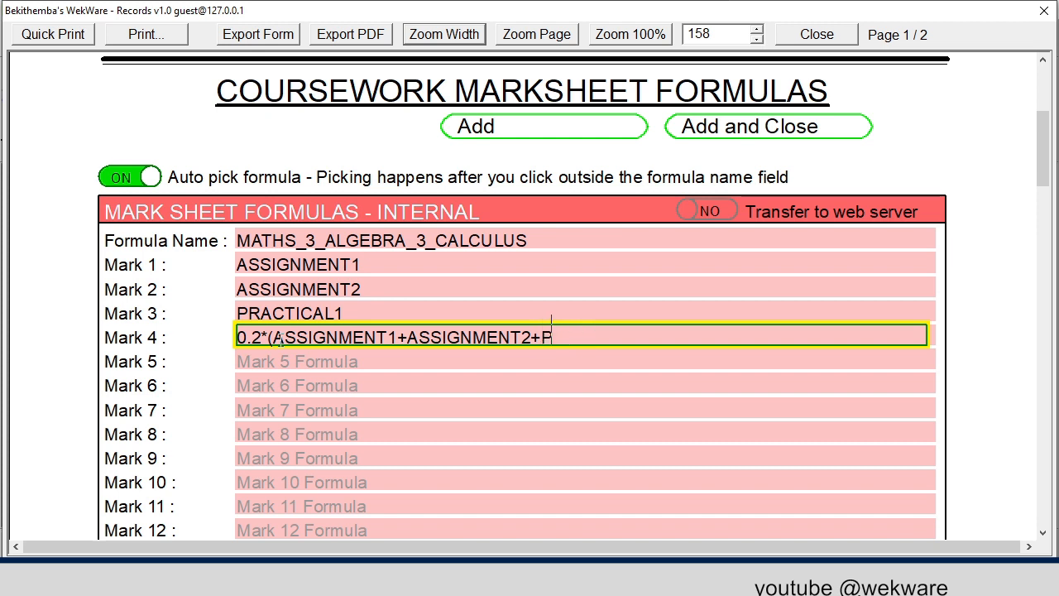
text(RACTICAL1)
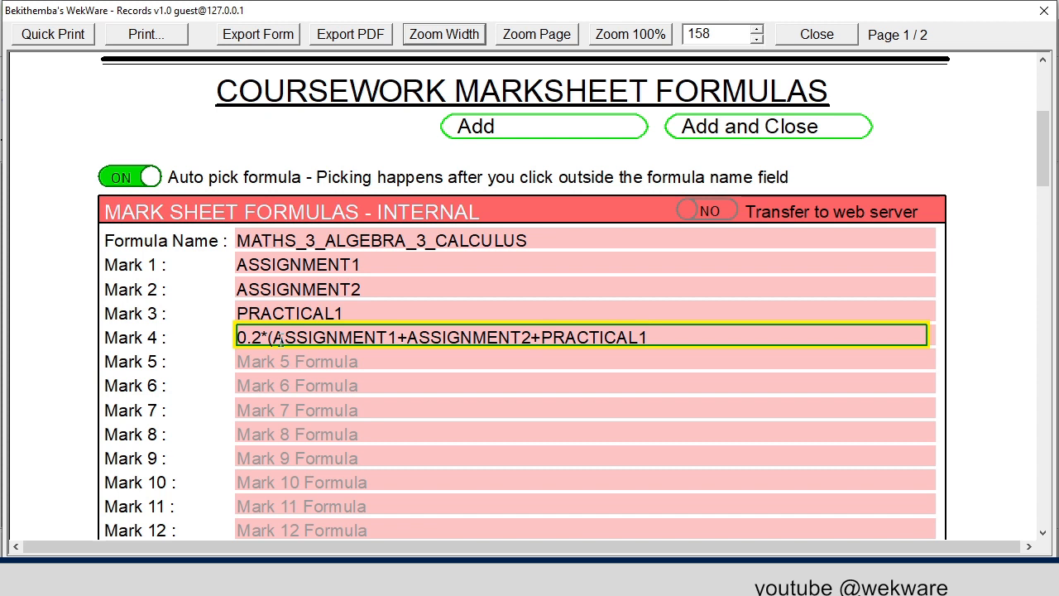
text()/3.0)
Set the internal Mark 5 formula to PRACTICAL2, Mark 6 to TEST1 and Mark 7 to TEST2
click(257, 359)
click(261, 364)
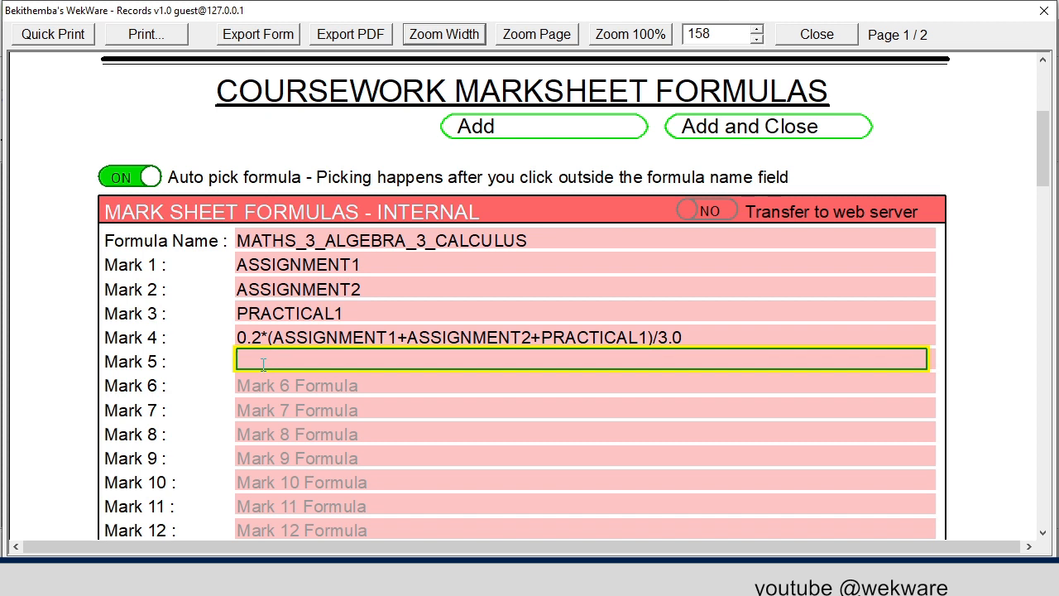
text(PRACTICAL)
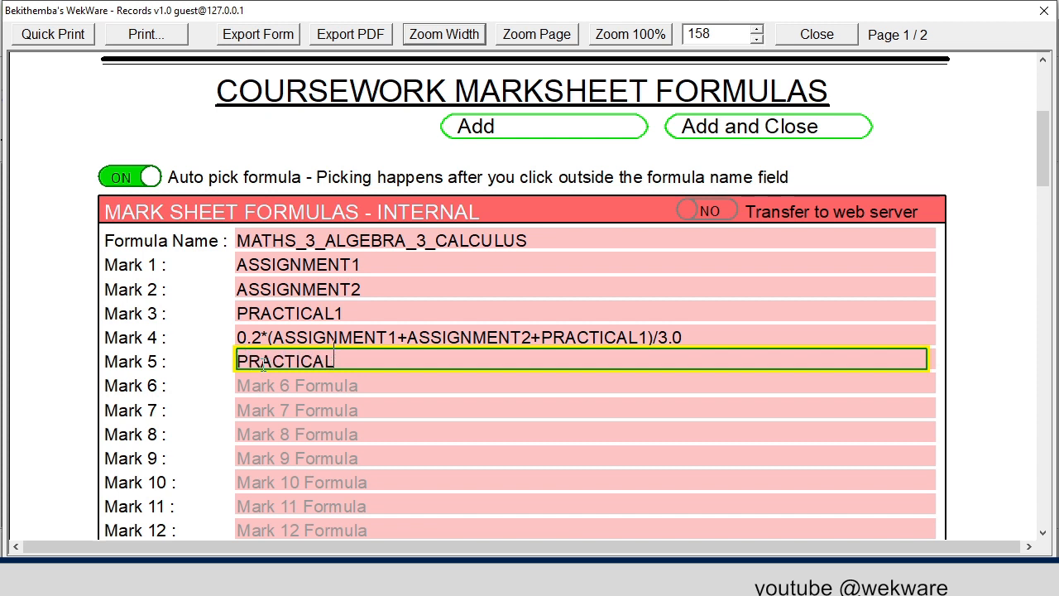
text(2)
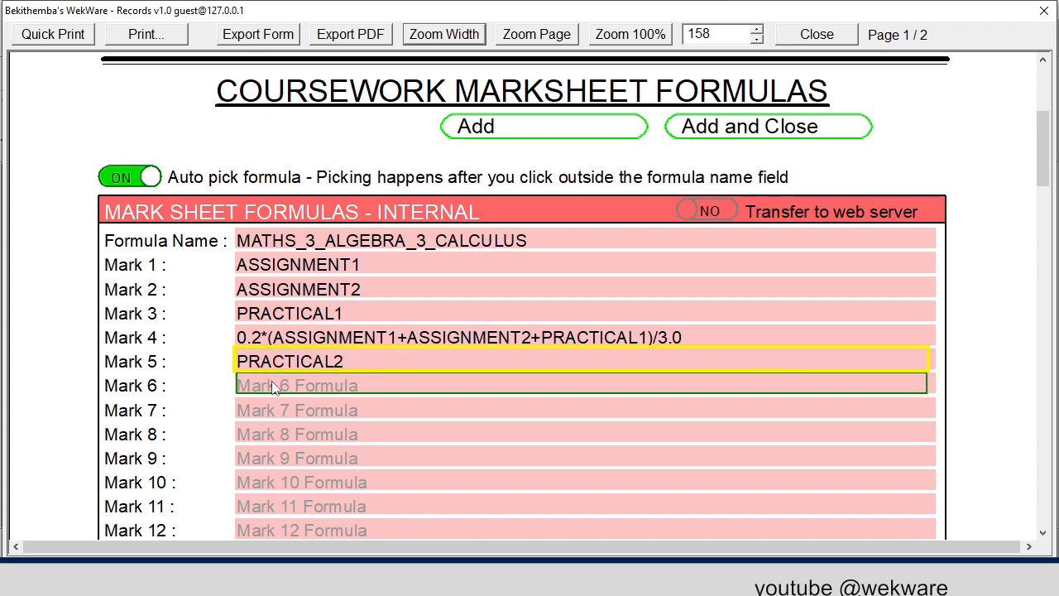
click(273, 382)
text(TEST1)
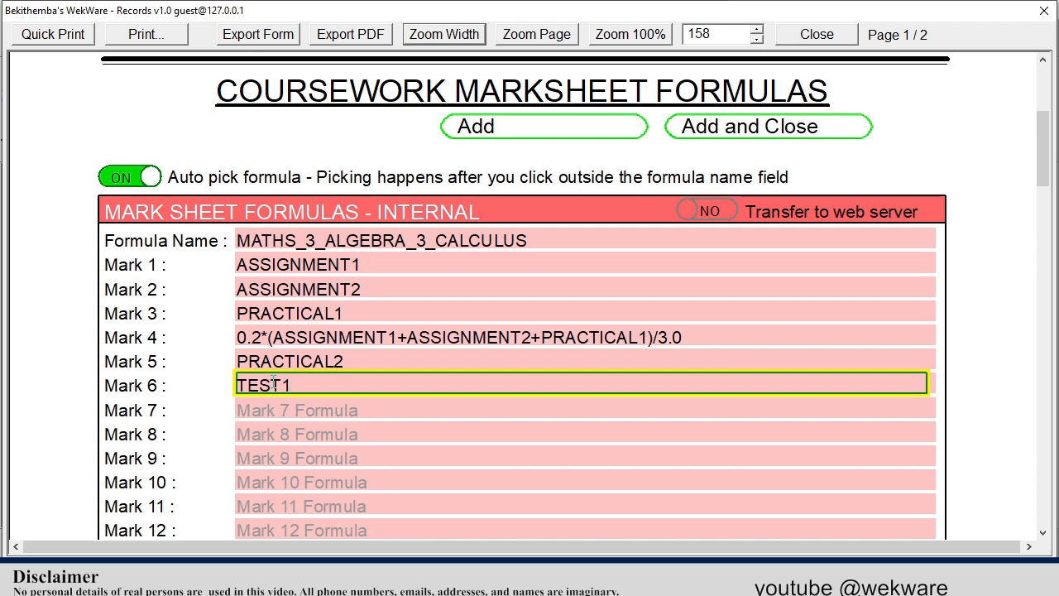
click(279, 400)
text(TEST2)
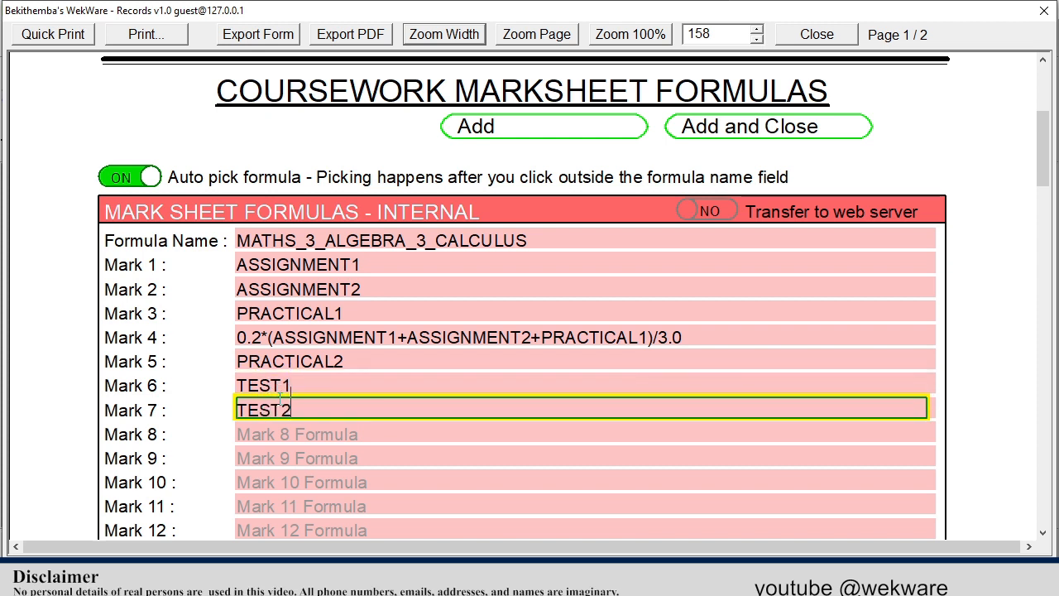
Set the internal Mark 8 formula to 0.3*(PRACTICAL2+TEST1+TEST2)/3.0
click(301, 433)
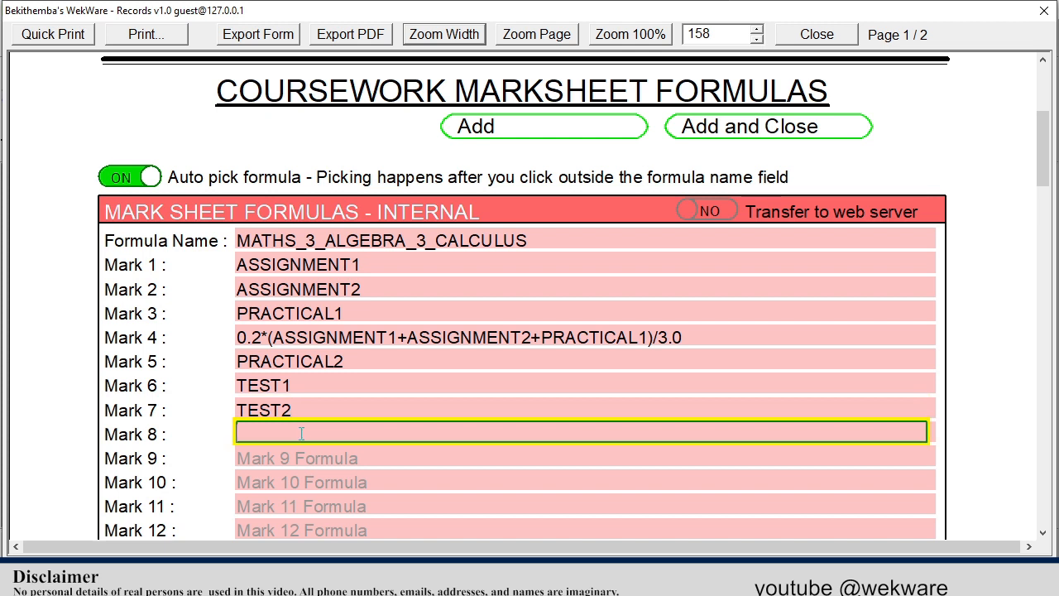
text(0.3*()
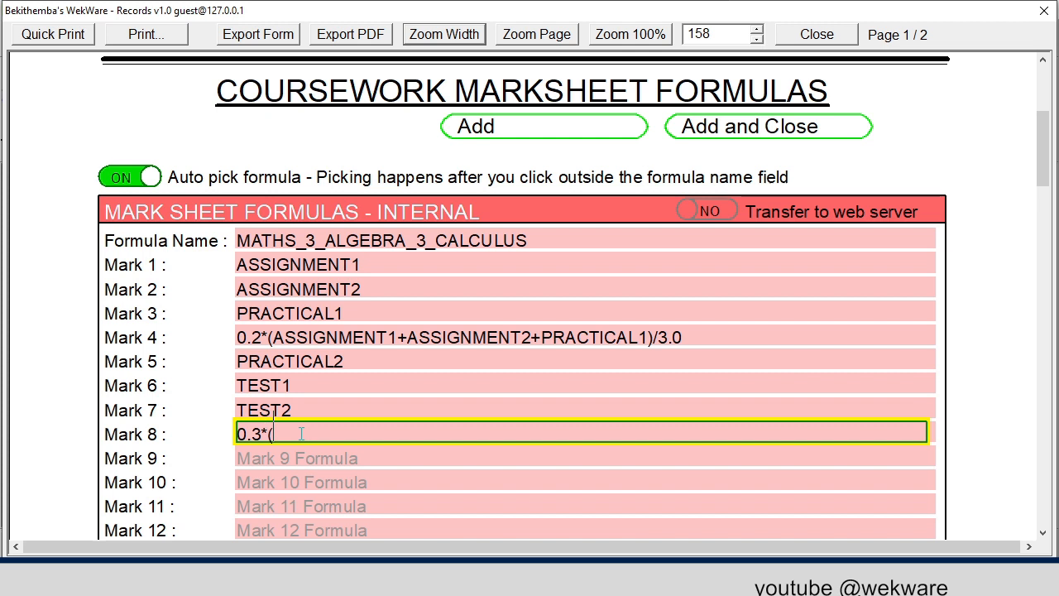
text(PRACTICAL2)
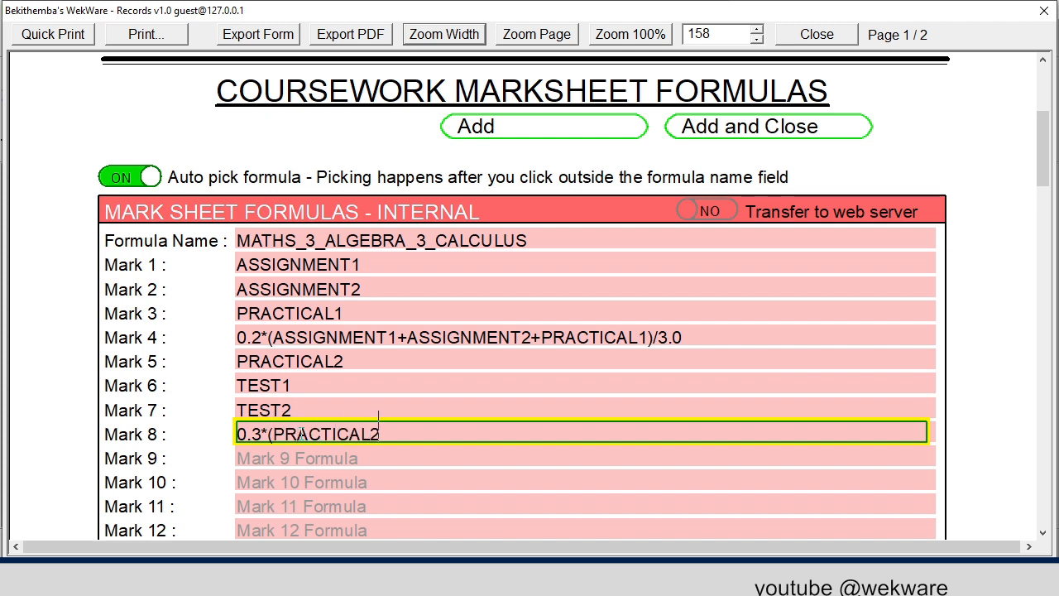
text(+TEST1+TEST)
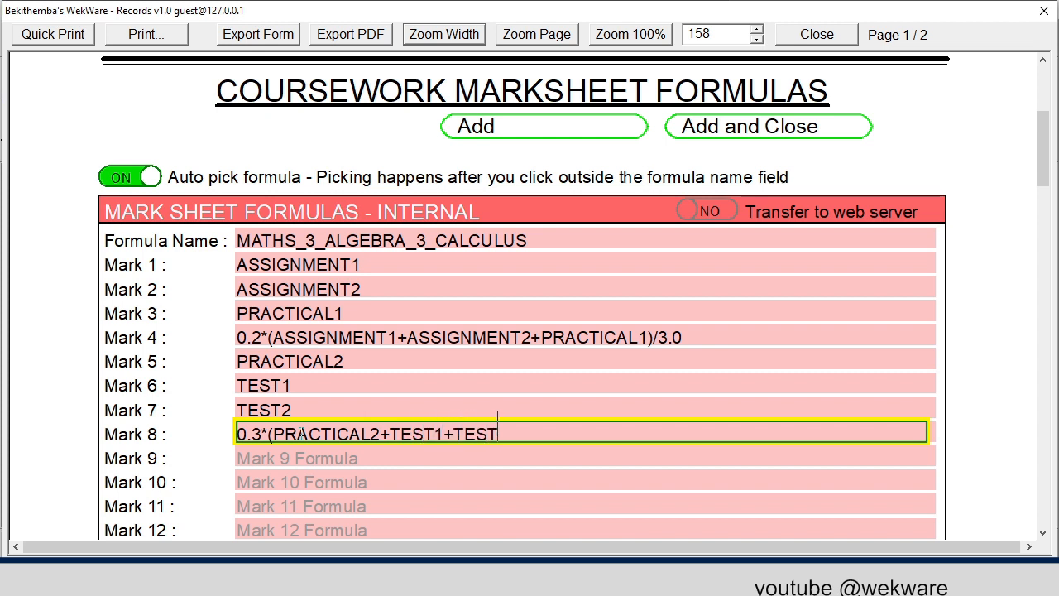
text(2)/)
text(3.0)
Review the remaining internal formula fields, especially Average, Coursework and Cwk Override
scroll(540, 418, down, 1)
click(338, 406)
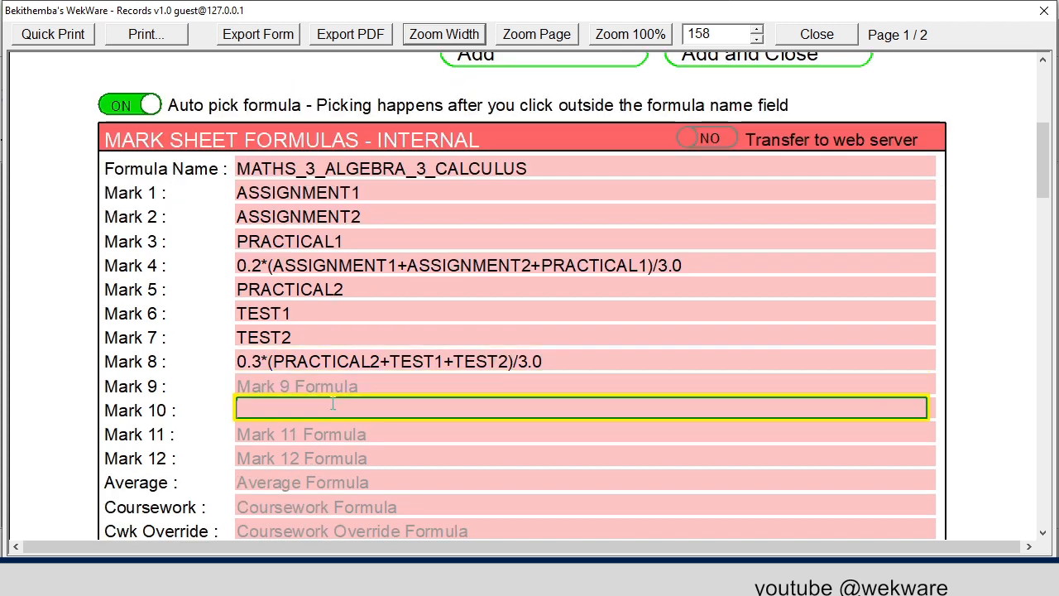
scroll(328, 403, down, 2)
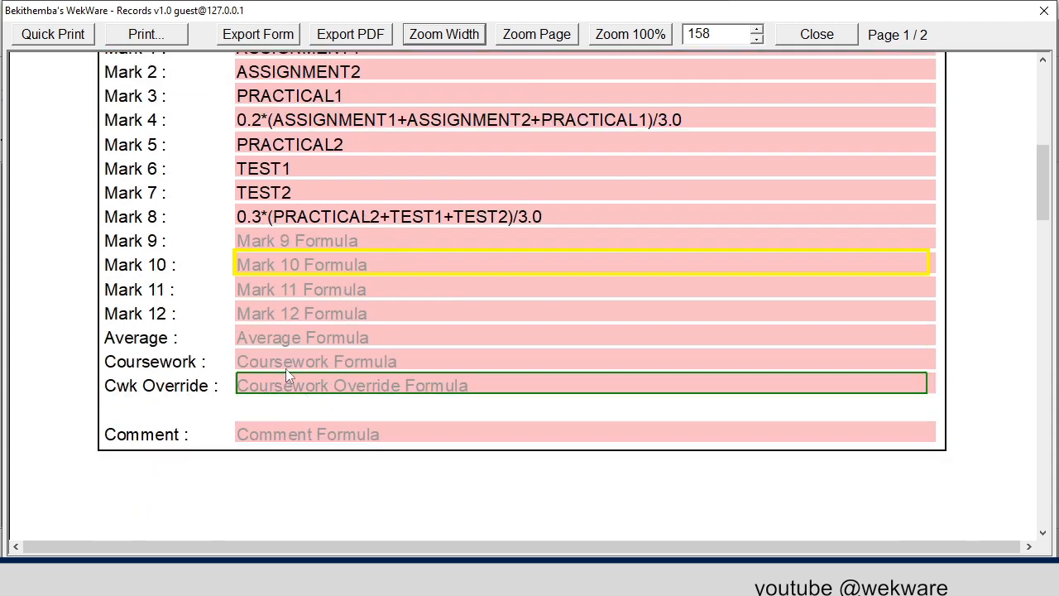
click(262, 331)
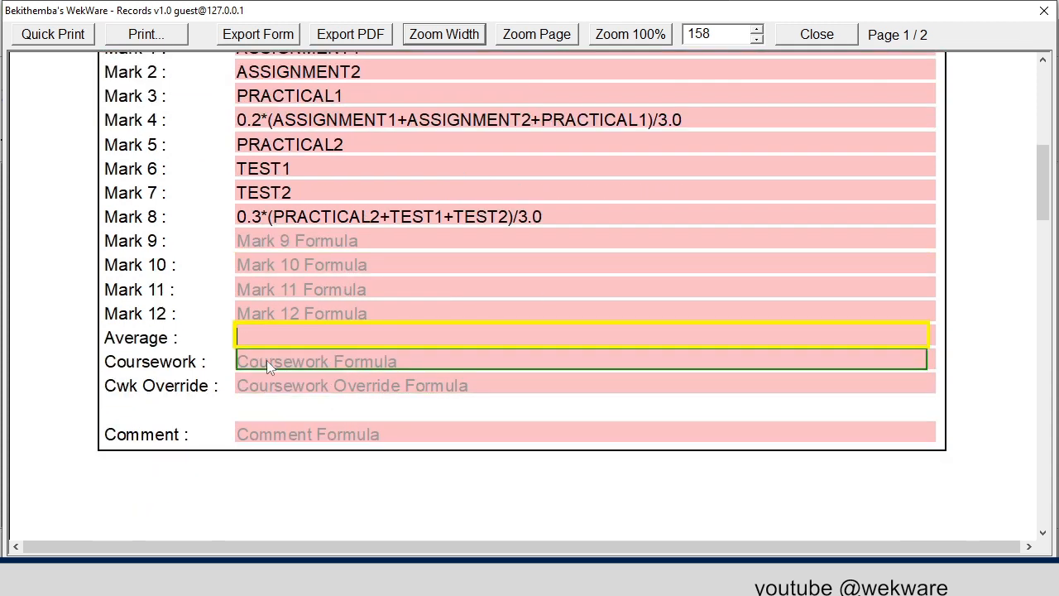
click(266, 360)
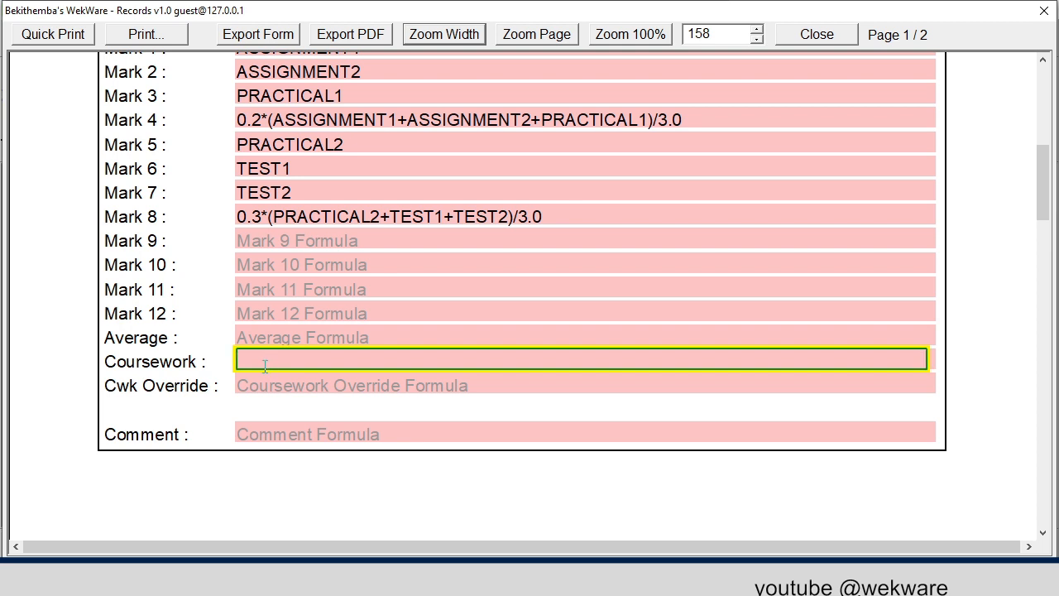
click(263, 383)
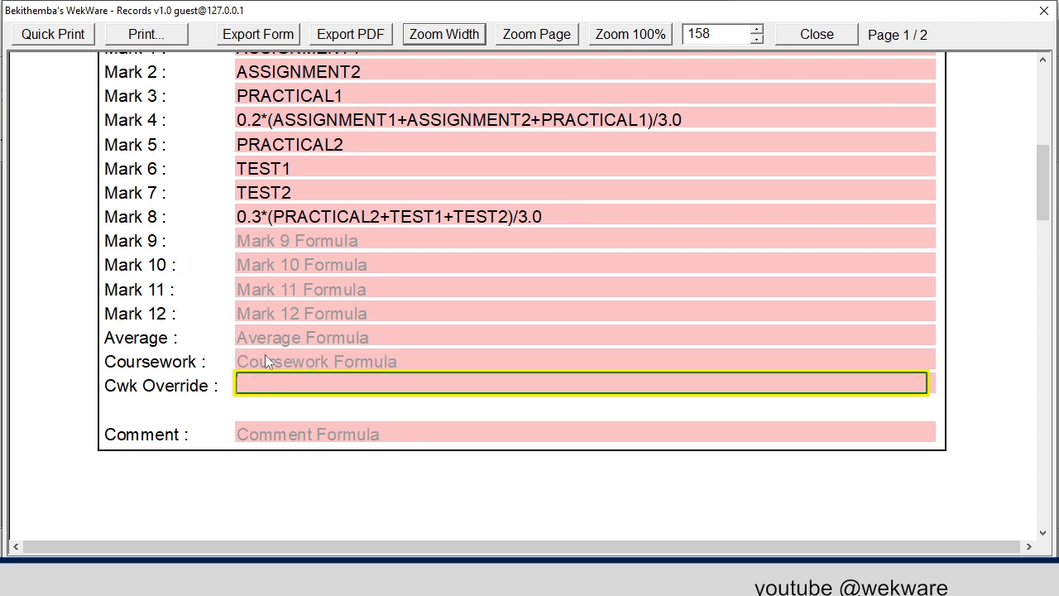
click(268, 337)
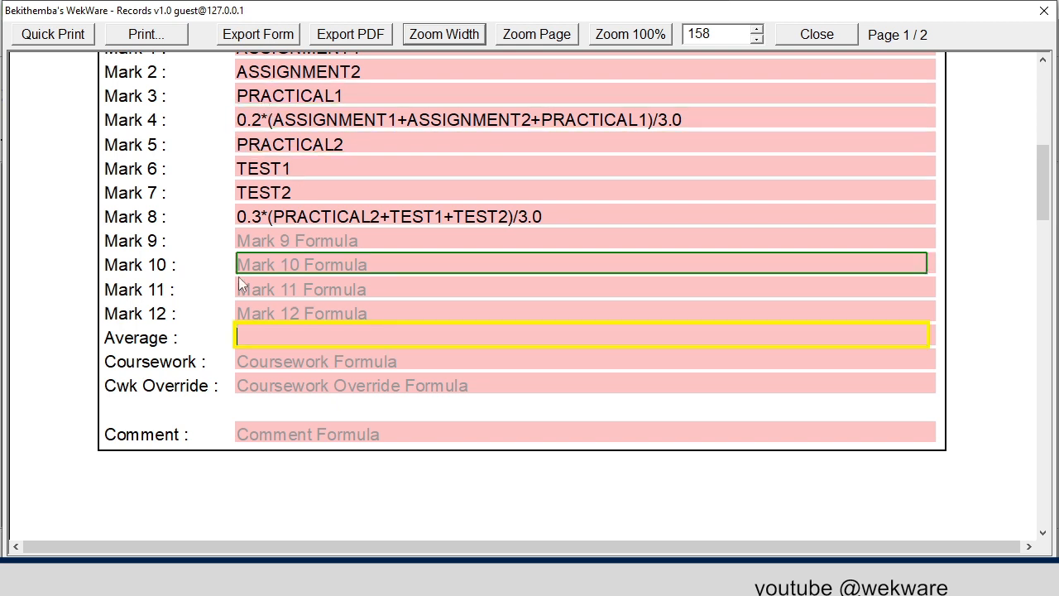
right_click(273, 218)
click(713, 293)
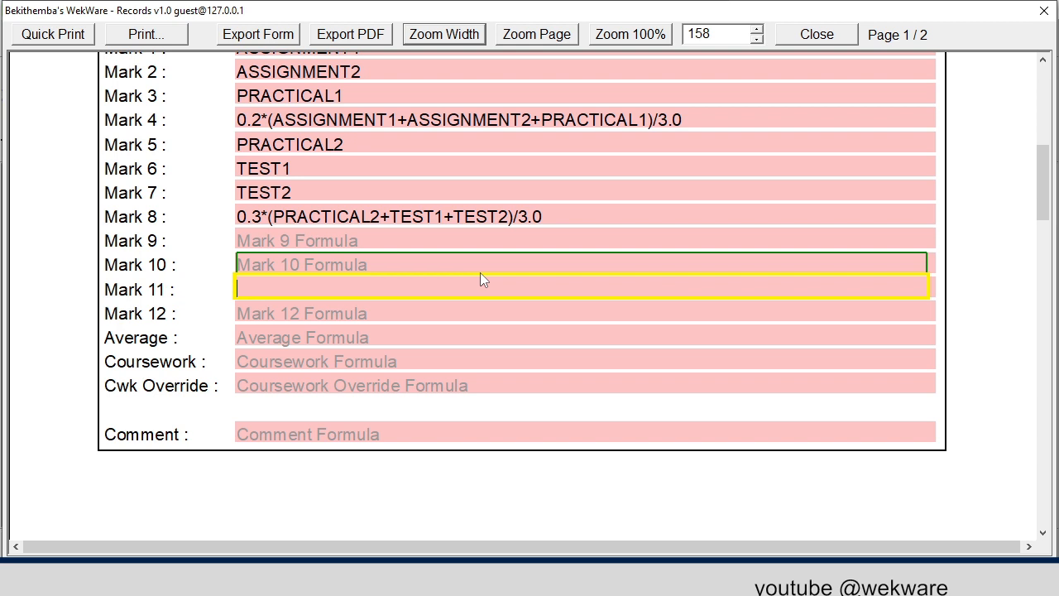
Copy the internal Mark 4 formula into the Average formula and set its weighting factor to 0.4
click(373, 118)
key(ctrl+c)
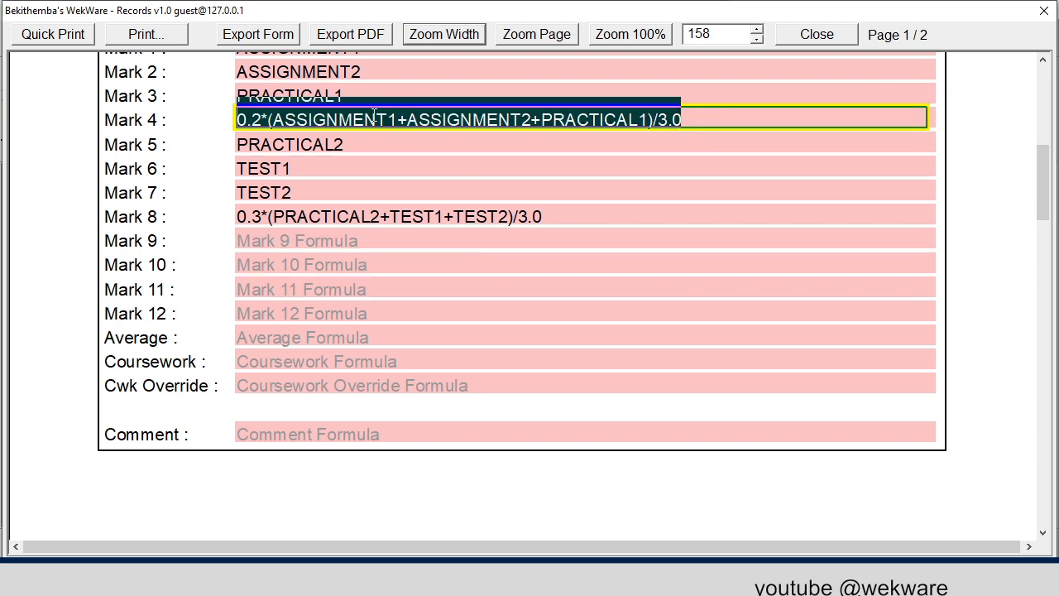
click(277, 335)
key(ctrl+v)
click(252, 331)
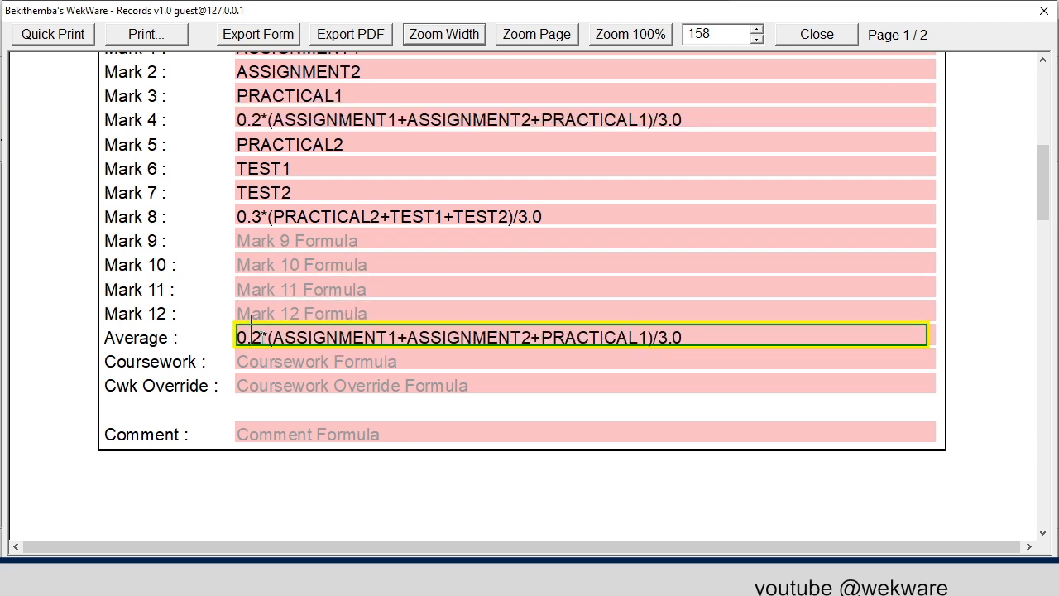
key(Delete)
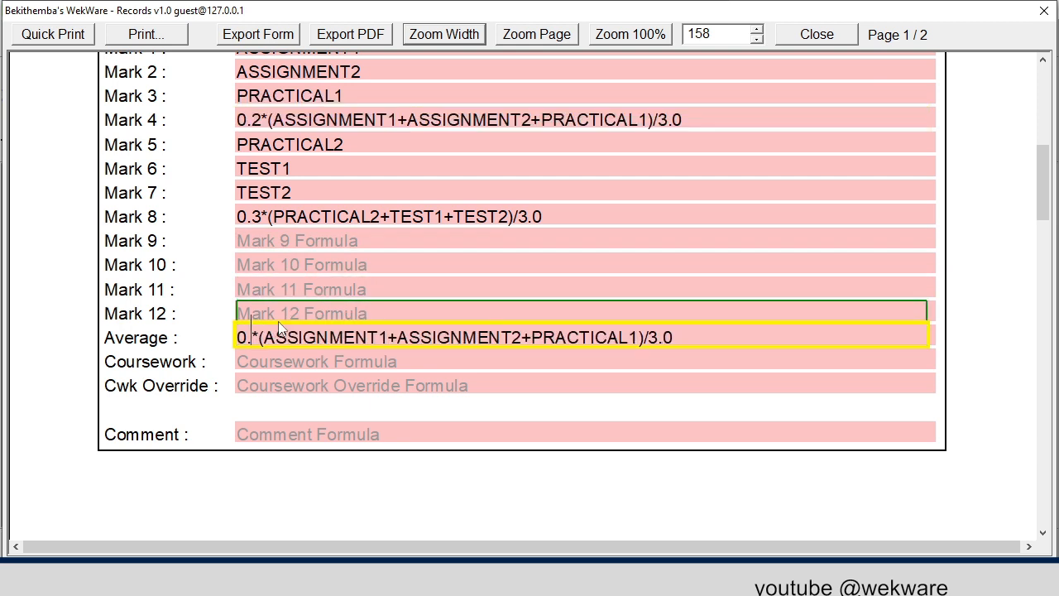
text(4)
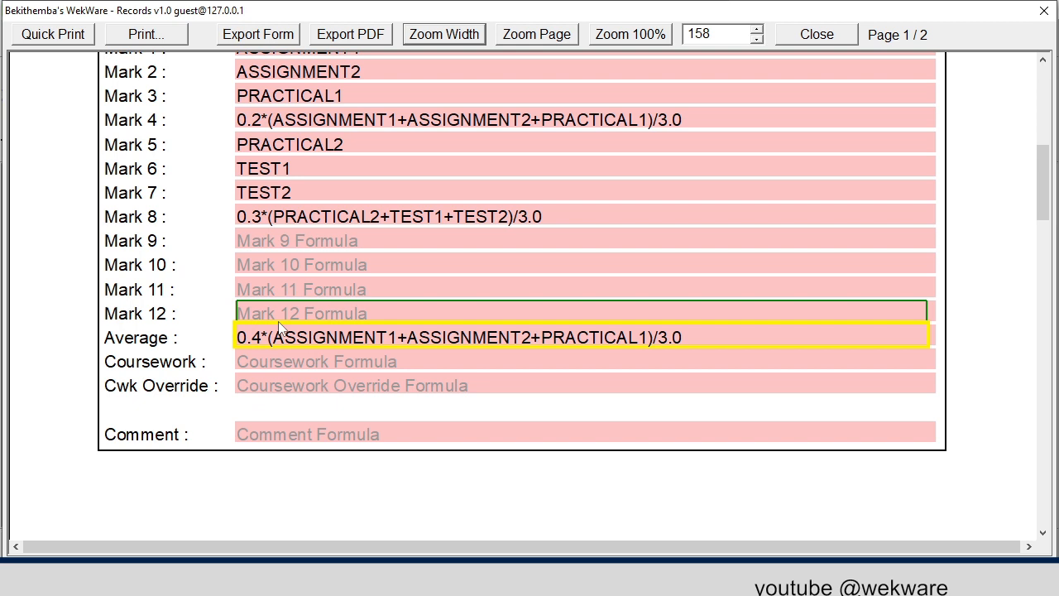
Append the Mark 8 formula to the Average formula with a plus sign, setting the added term's weighting factor to 0.6
click(271, 211)
key(ctrl+c)
click(721, 339)
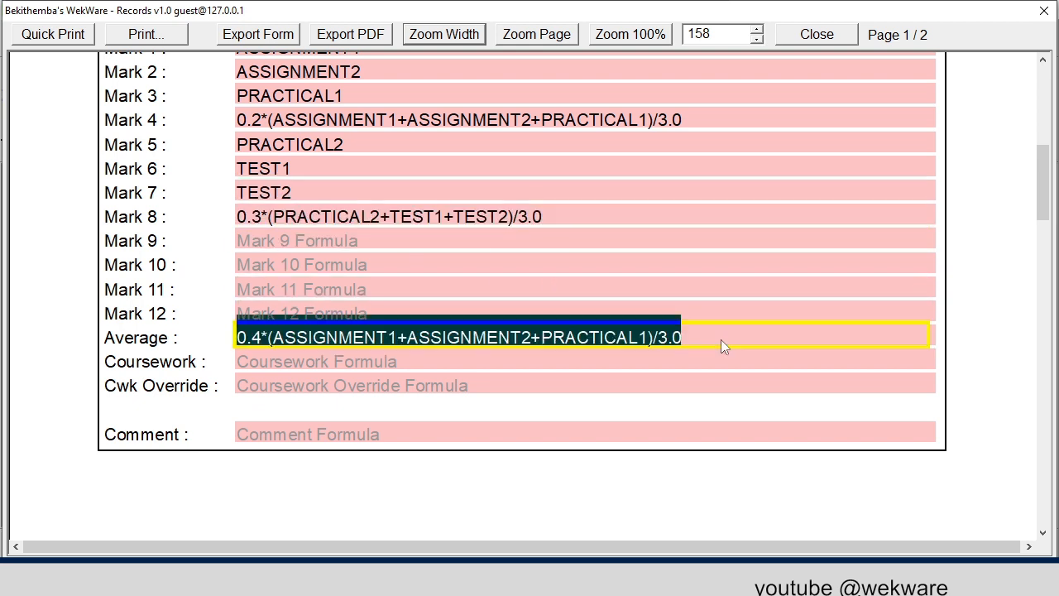
click(713, 335)
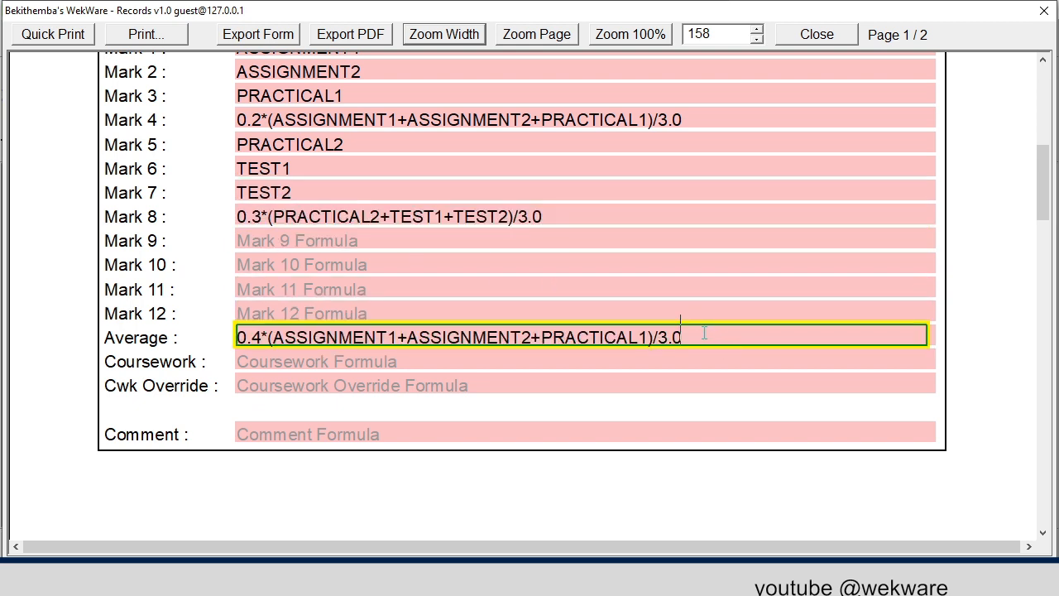
text(+)
key(ctrl+v)
click(715, 337)
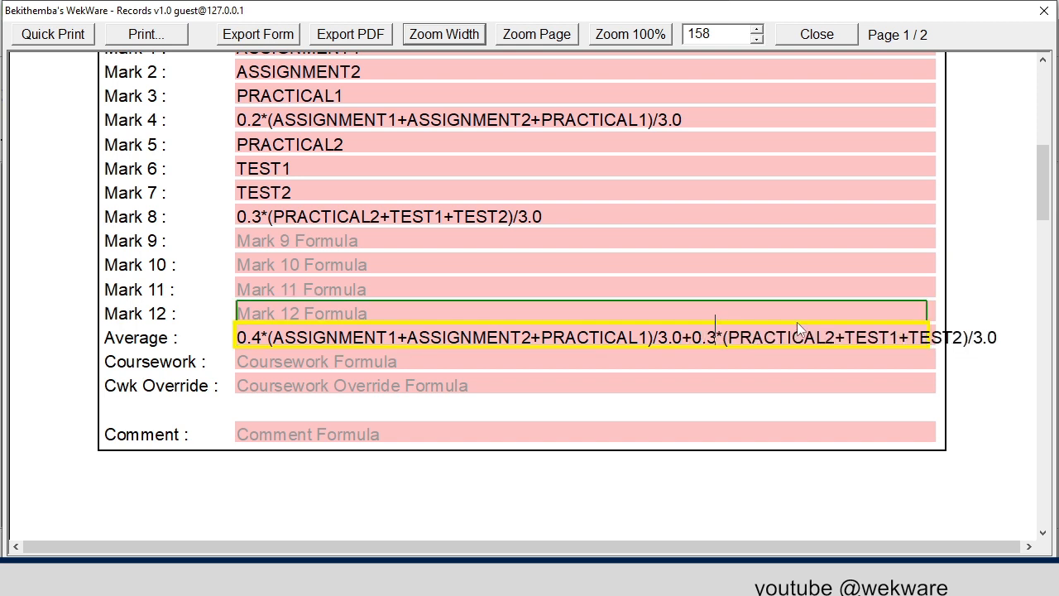
key(BackSpace)
text(6)
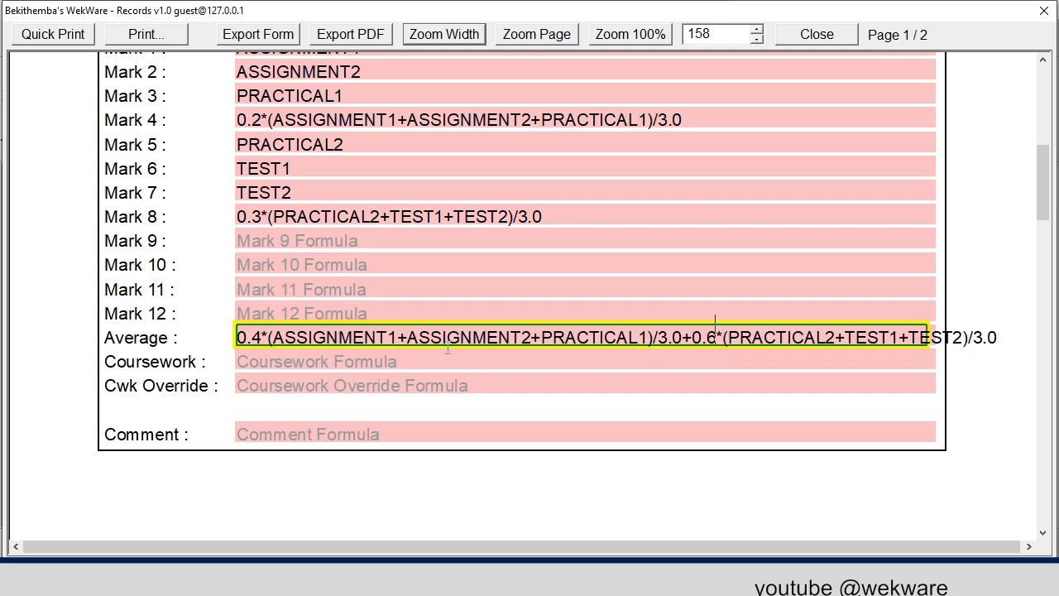
Copy the internal Mark 4 formula into the Coursework formula and add a plus sign after it
click(306, 356)
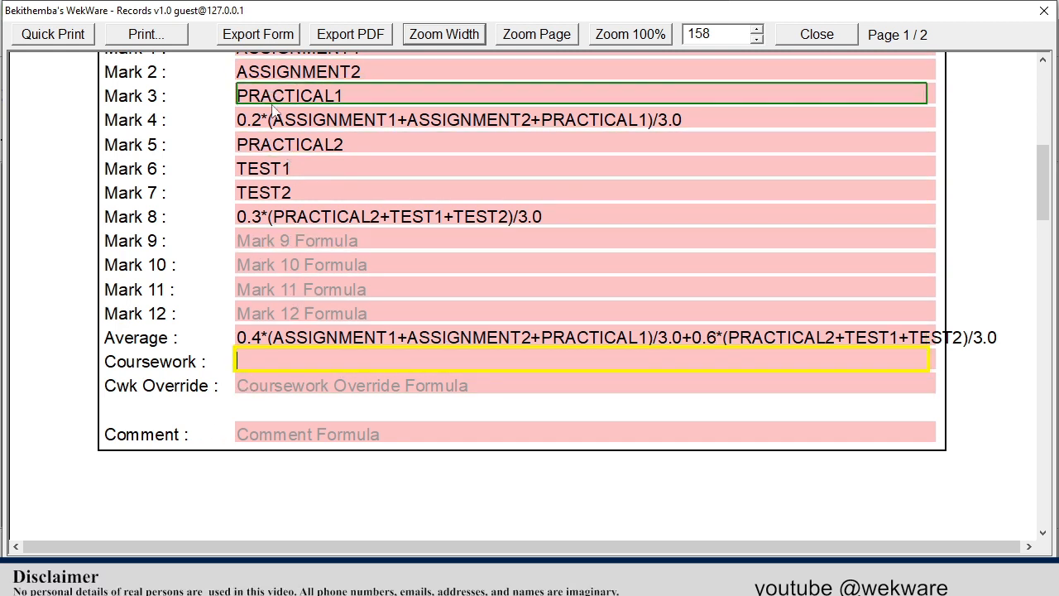
click(300, 122)
key(ctrl+c)
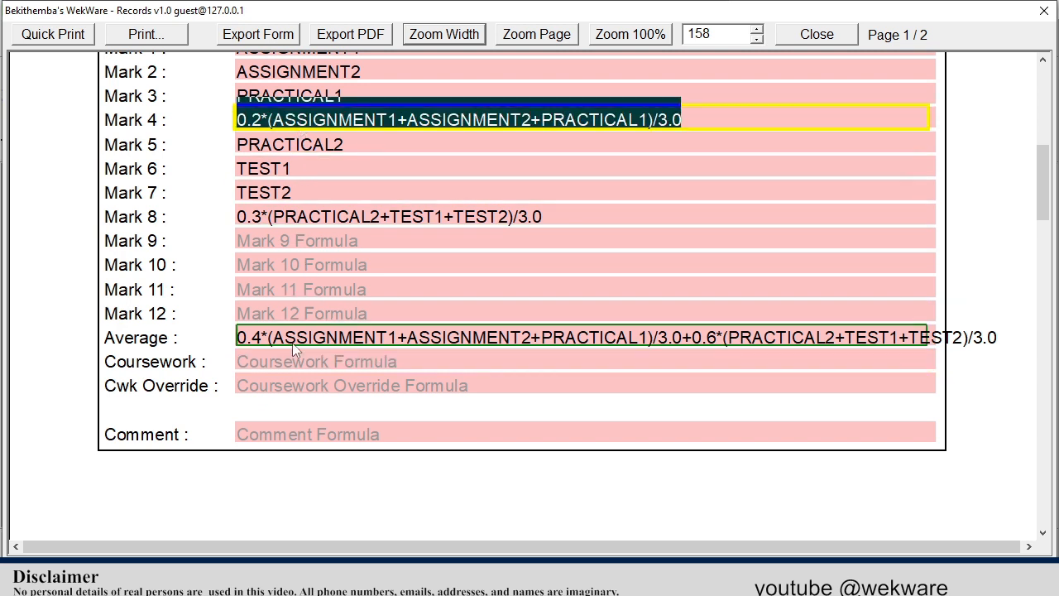
click(640, 363)
key(ctrl+v)
click(690, 360)
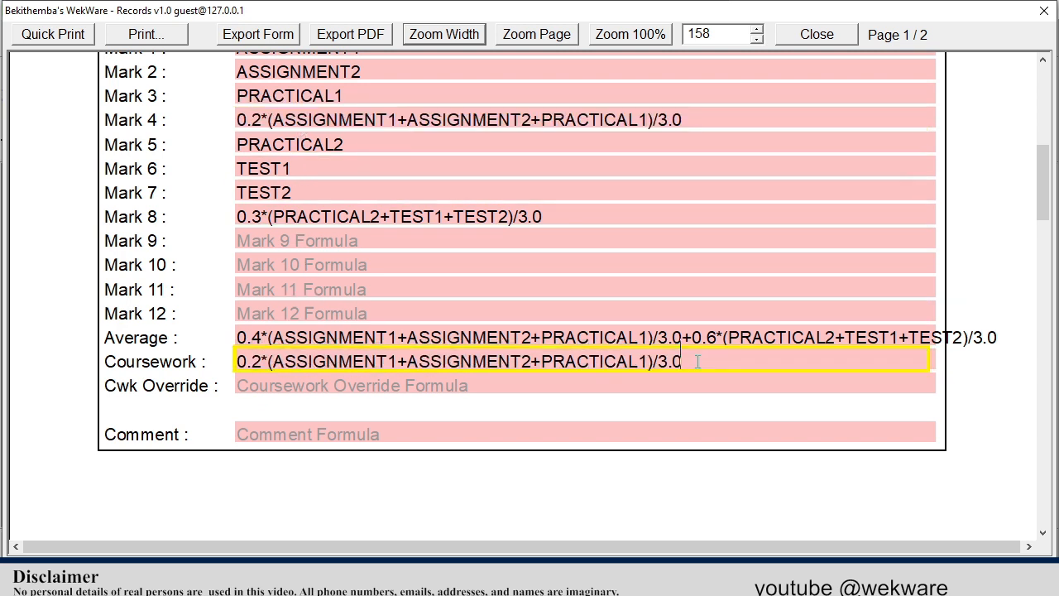
text(+)
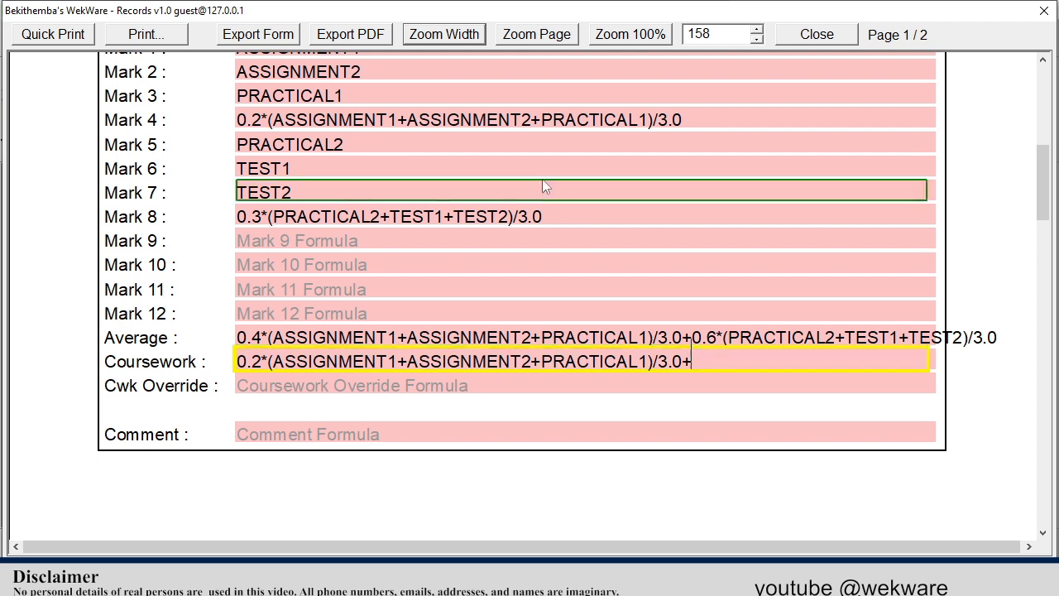
Append a copy of the internal Mark 8 formula to the end of the Coursework formula
click(483, 215)
key(ctrl+c)
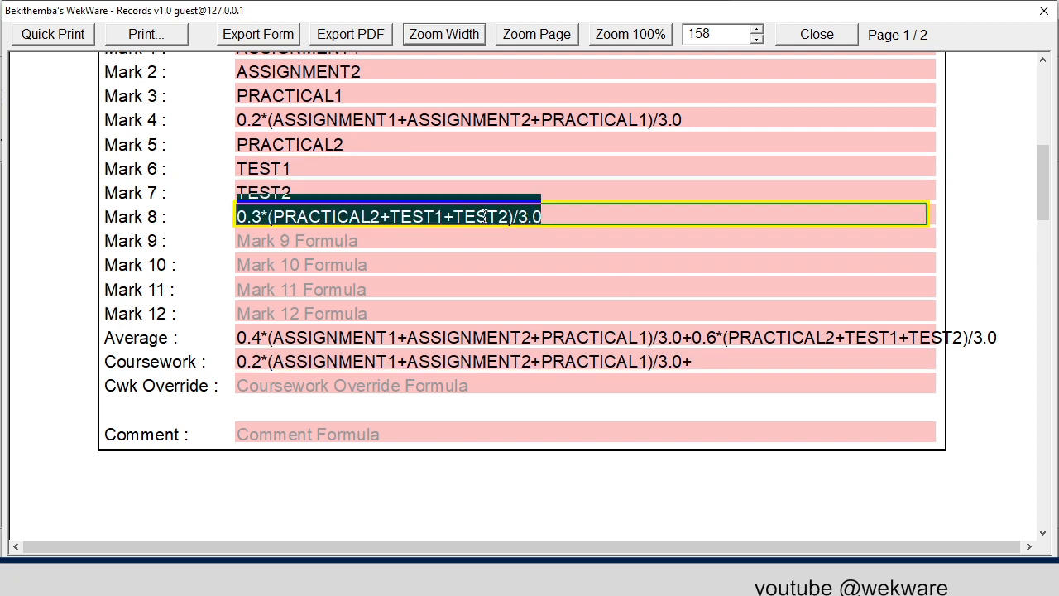
double_click(736, 359)
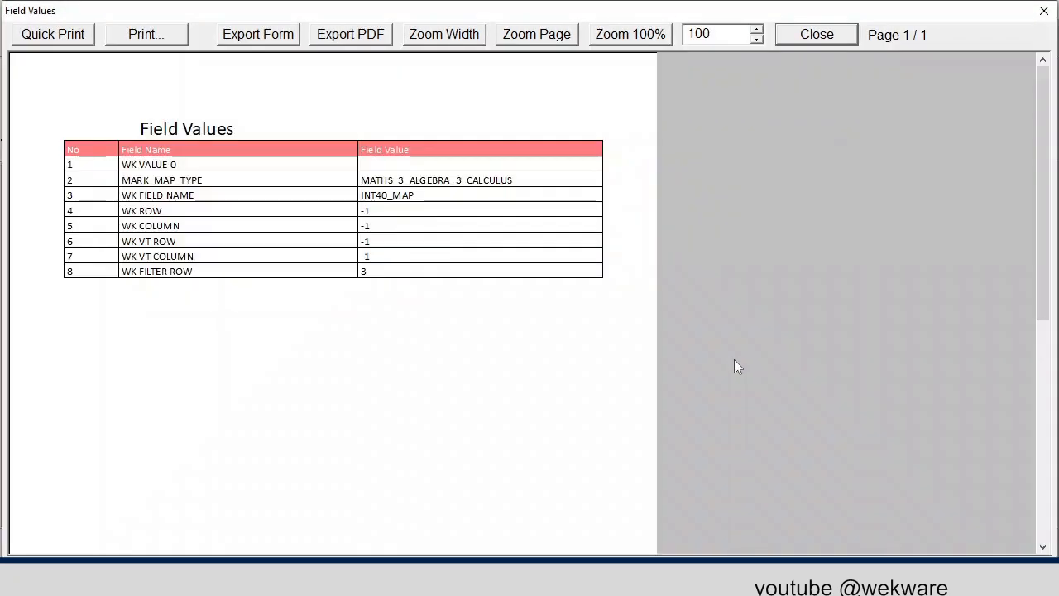
click(817, 34)
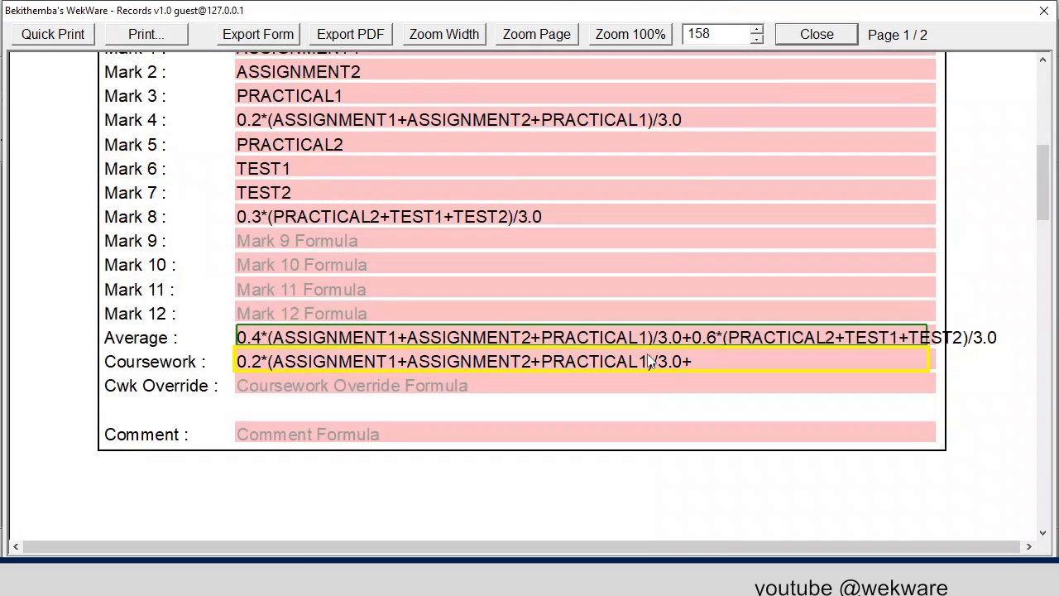
click(703, 361)
key(ctrl+v)
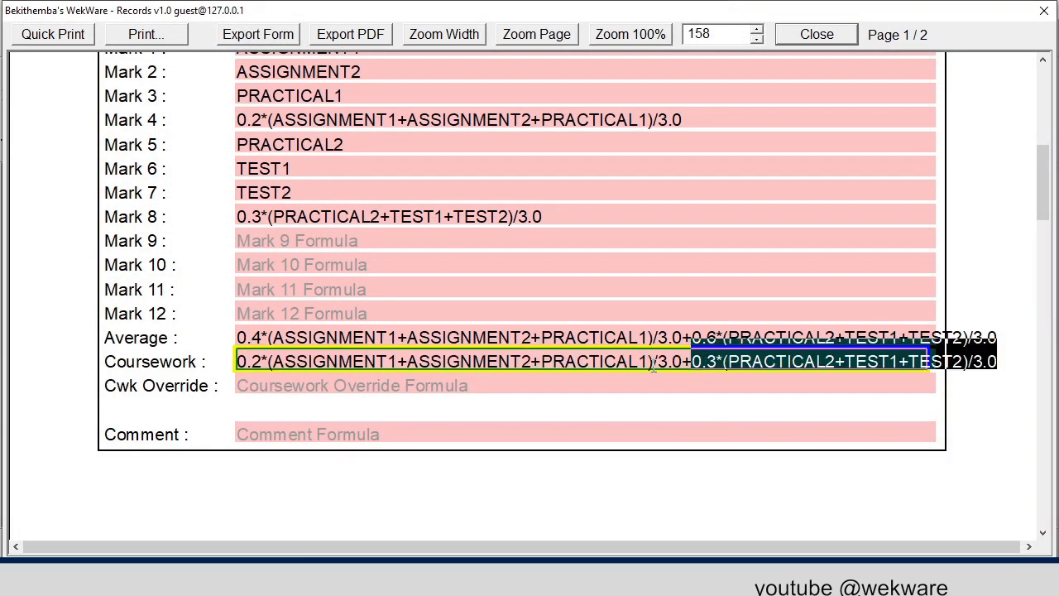
Set the Cwk Override formula to INT40_OVERRIDE and the Comment formula to TEST1_COMMENT
click(313, 384)
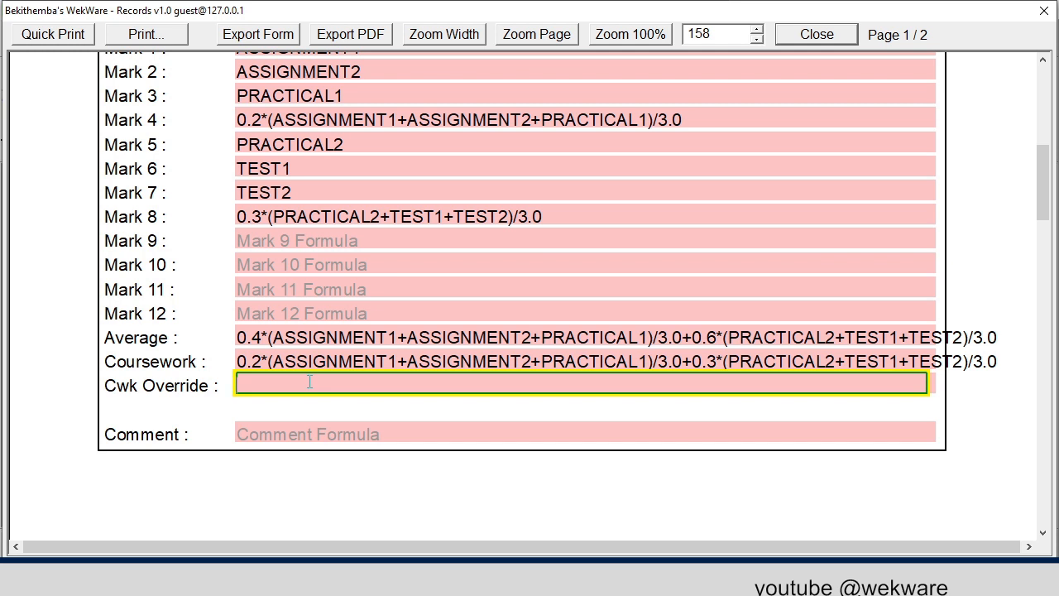
text(INT40_OVERRIDE)
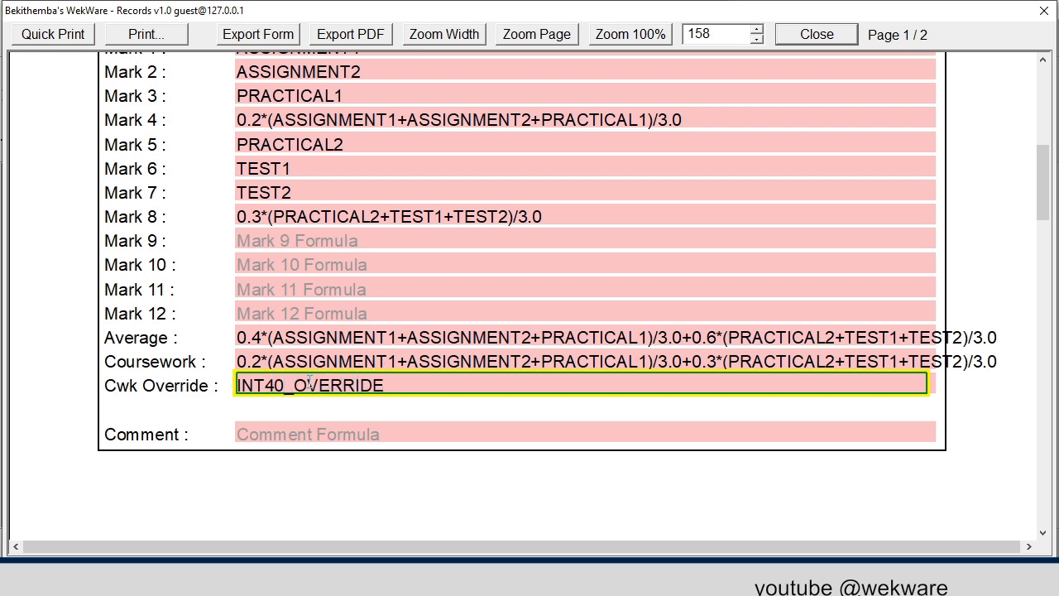
click(253, 370)
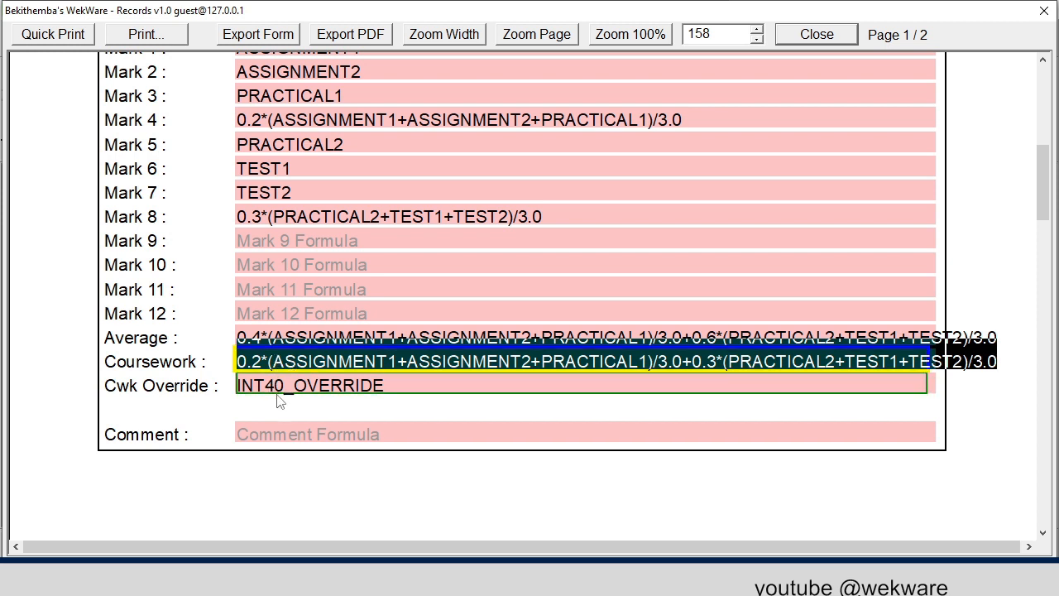
scroll(300, 388, down, 1)
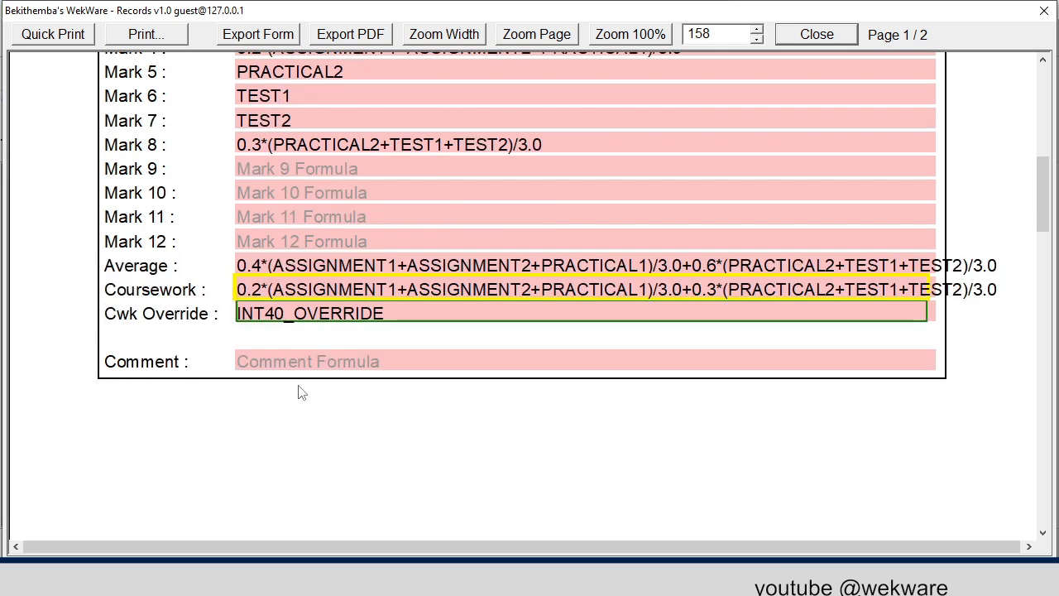
scroll(291, 348, down, 1)
click(292, 291)
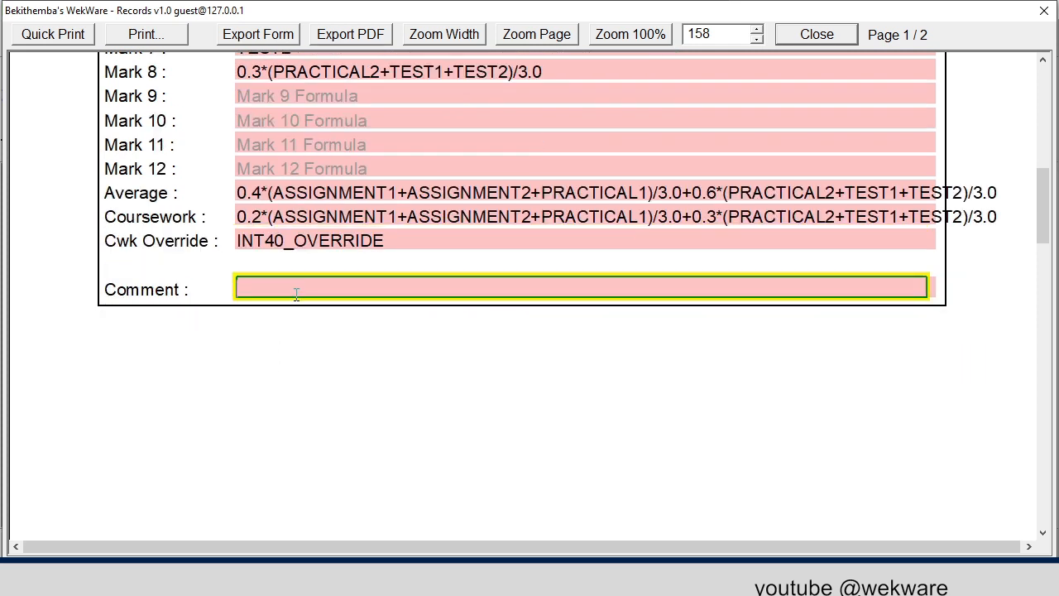
text(TEST1_COMMENT)
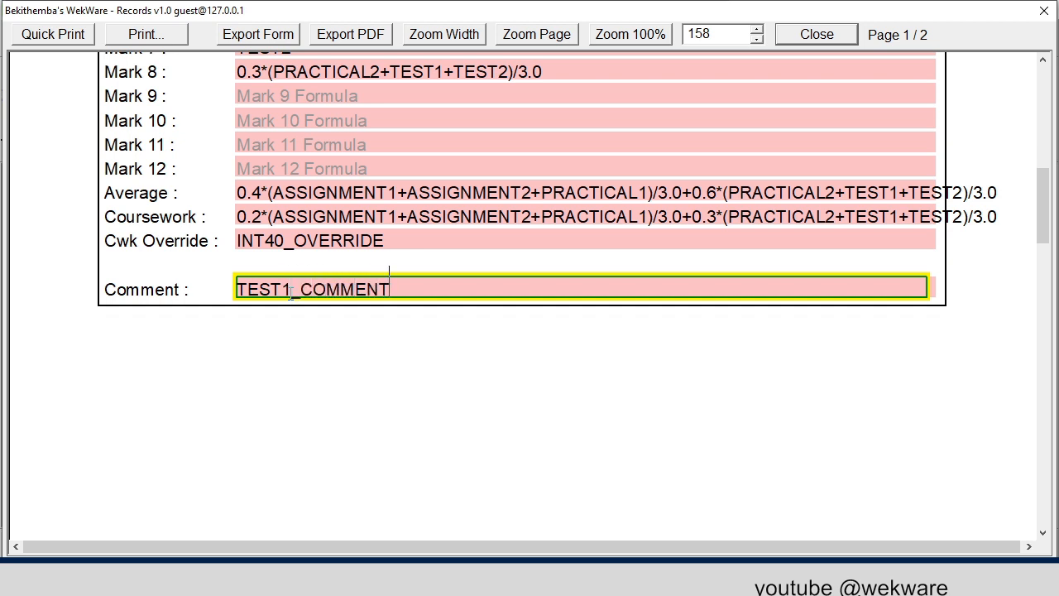
Check the completed internal formulas, then add the marksheet formula record and close its form
scroll(327, 306, down, 10)
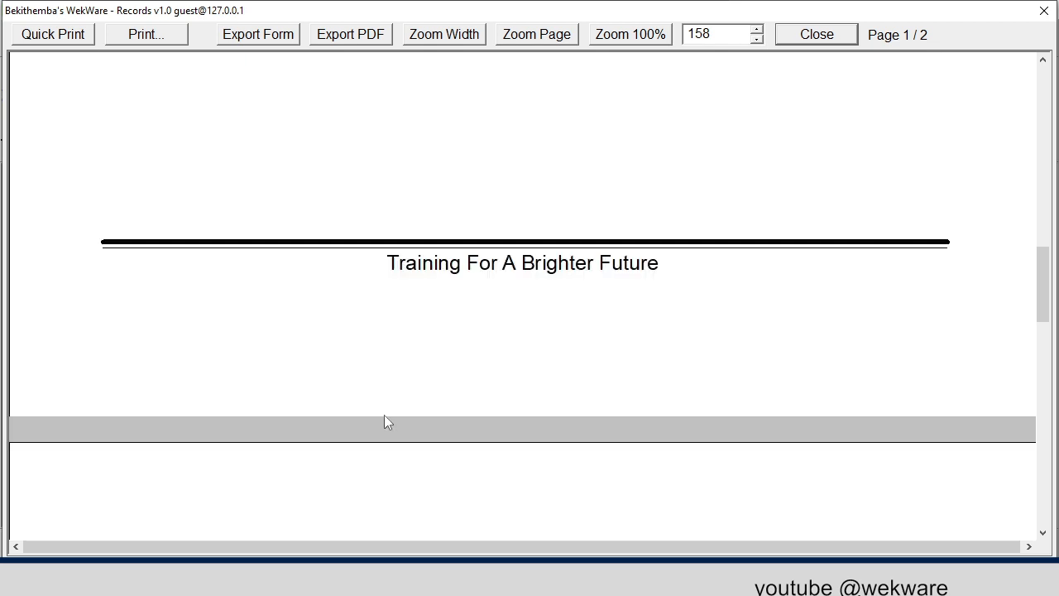
scroll(384, 415, up, 15)
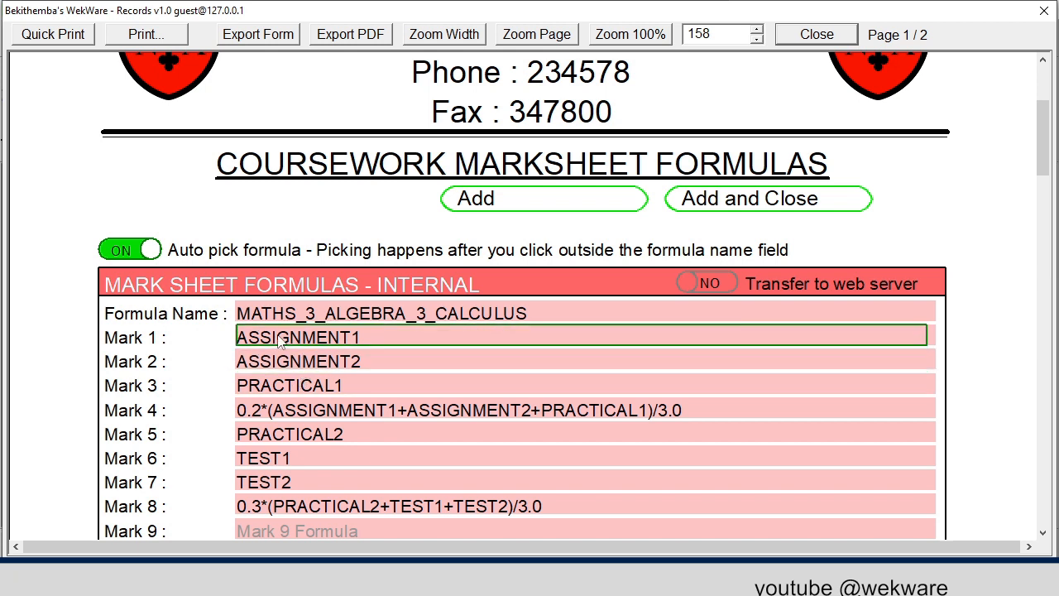
scroll(472, 340, down, 2)
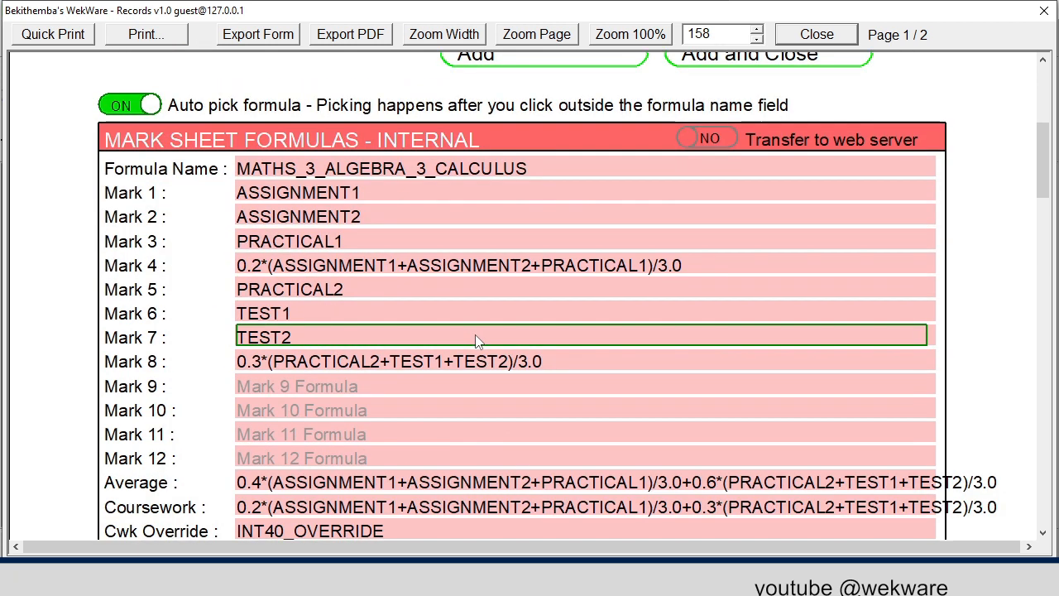
scroll(478, 335, up, 4)
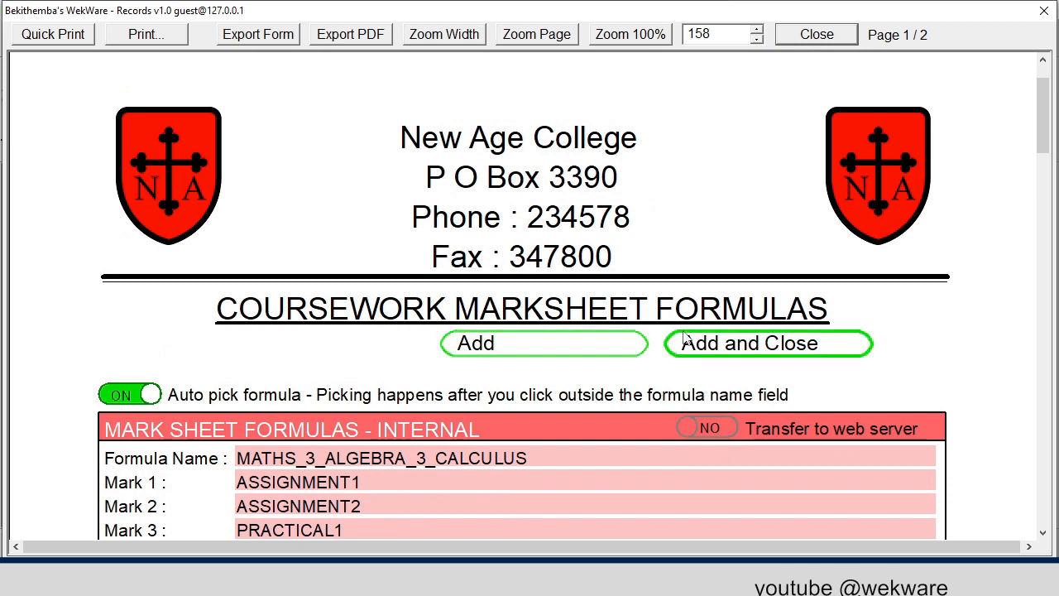
click(721, 343)
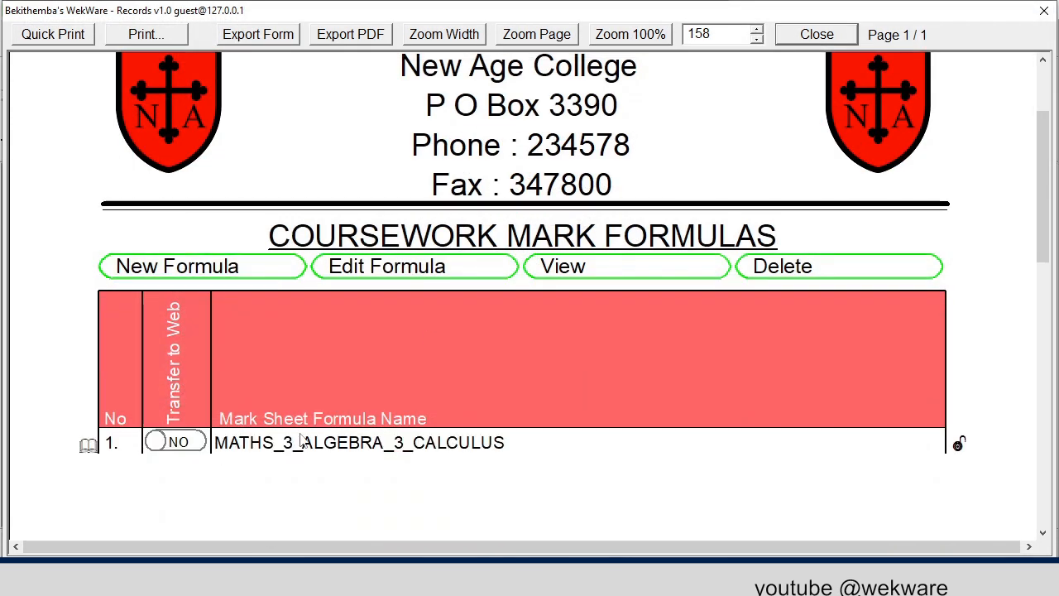
View the saved details of the MATHS_3_ALGEBRA_3_CALCULUS coursework mark formula
click(366, 445)
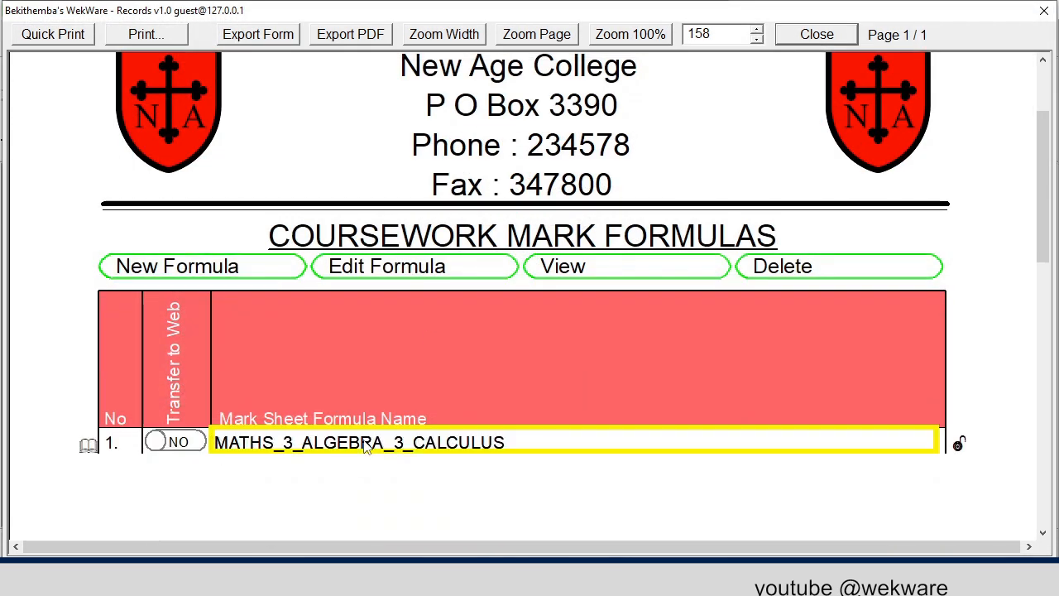
click(579, 267)
scroll(582, 288, down, 3)
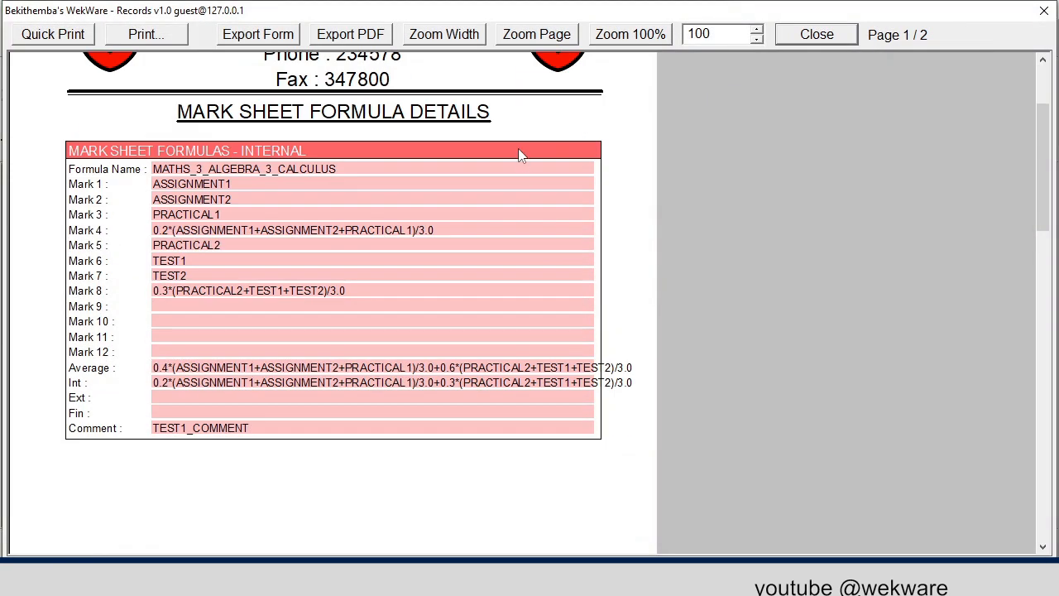
scroll(523, 175, down, 10)
scroll(466, 199, up, 13)
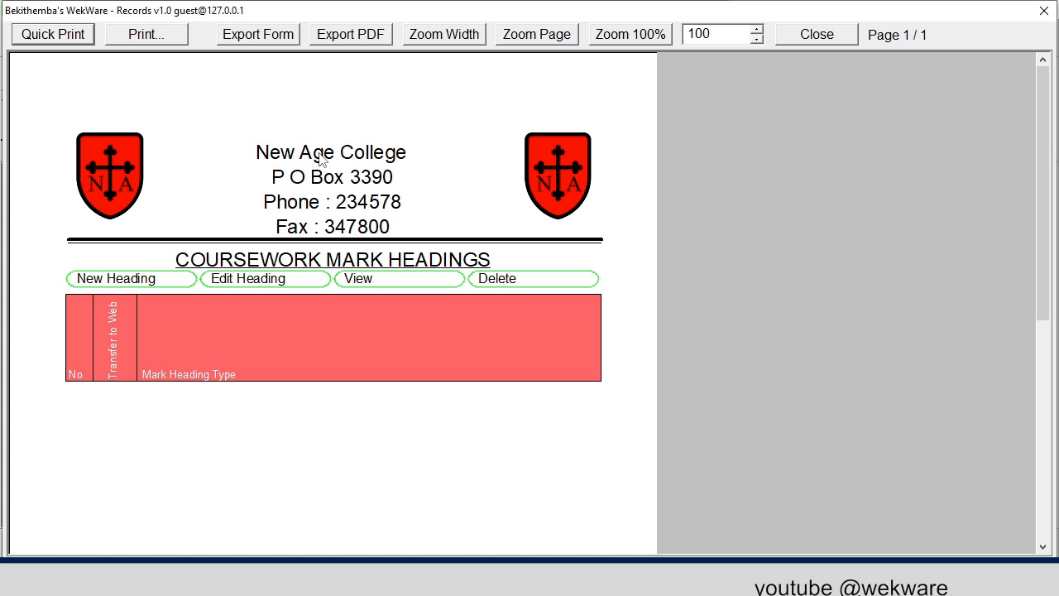
Start a new coursework mark heading and review the heading fields on its form
click(454, 38)
scroll(504, 190, down, 3)
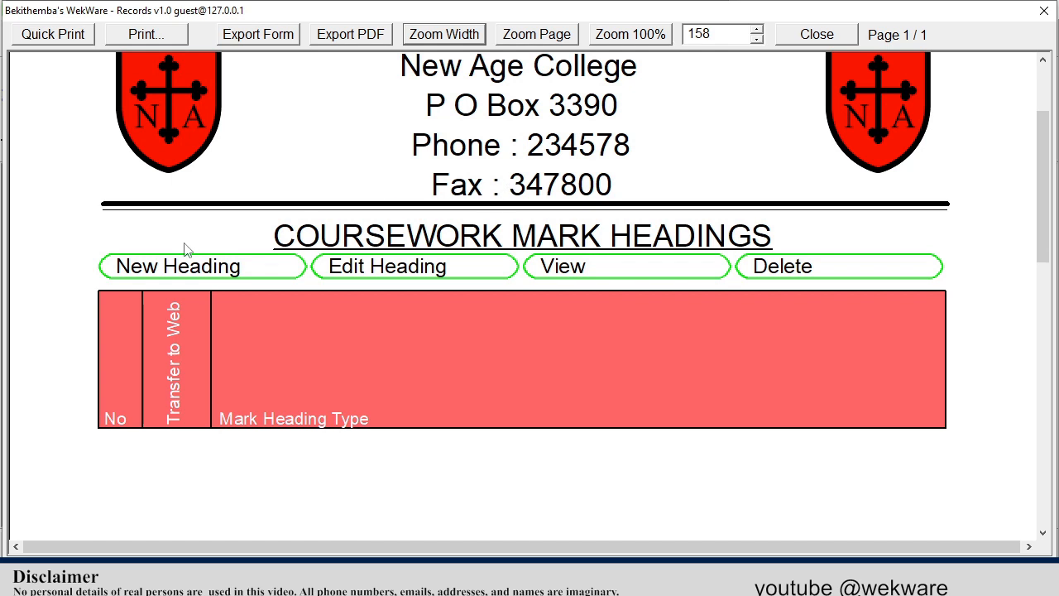
click(235, 270)
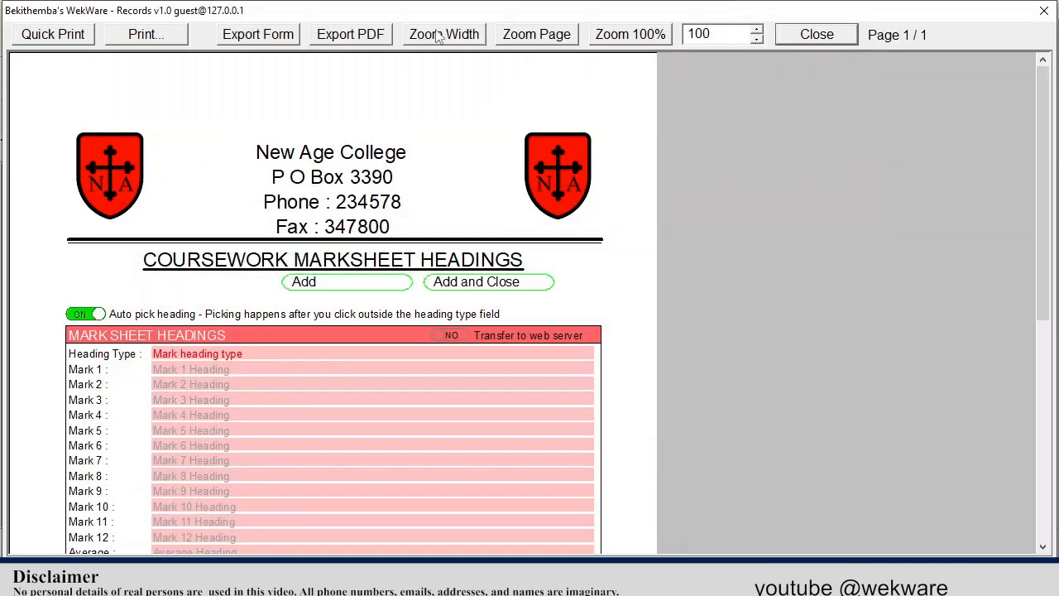
click(444, 34)
scroll(486, 103, down, 3)
scroll(439, 187, down, 1)
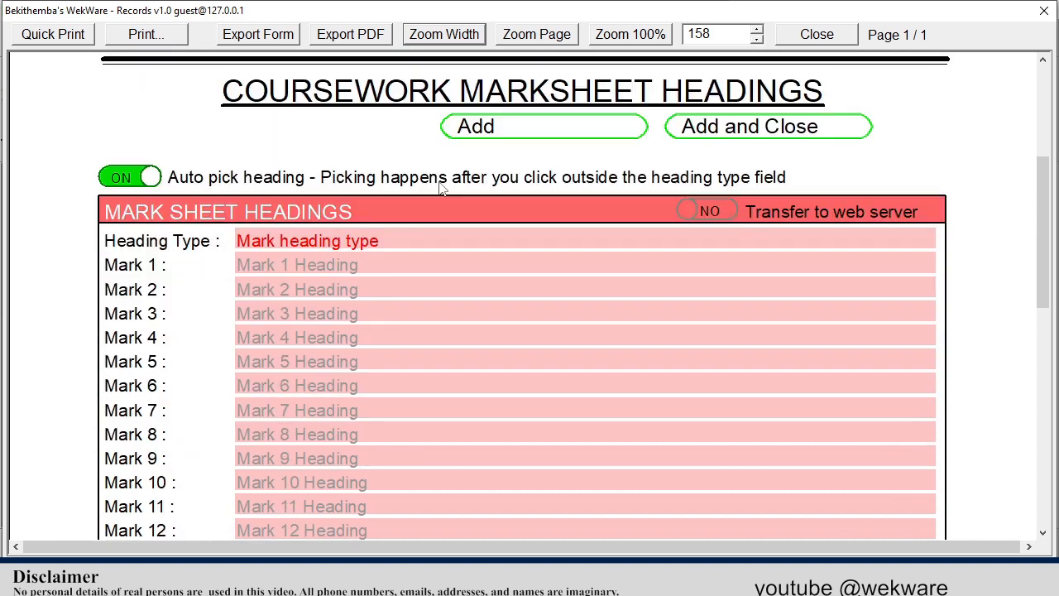
scroll(330, 200, down, 1)
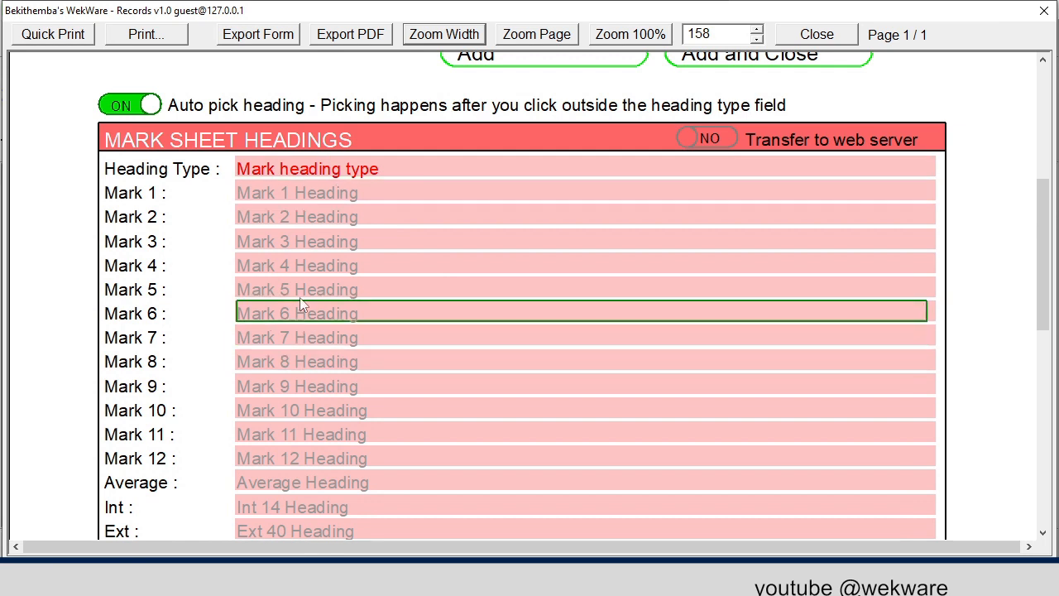
scroll(307, 246, down, 3)
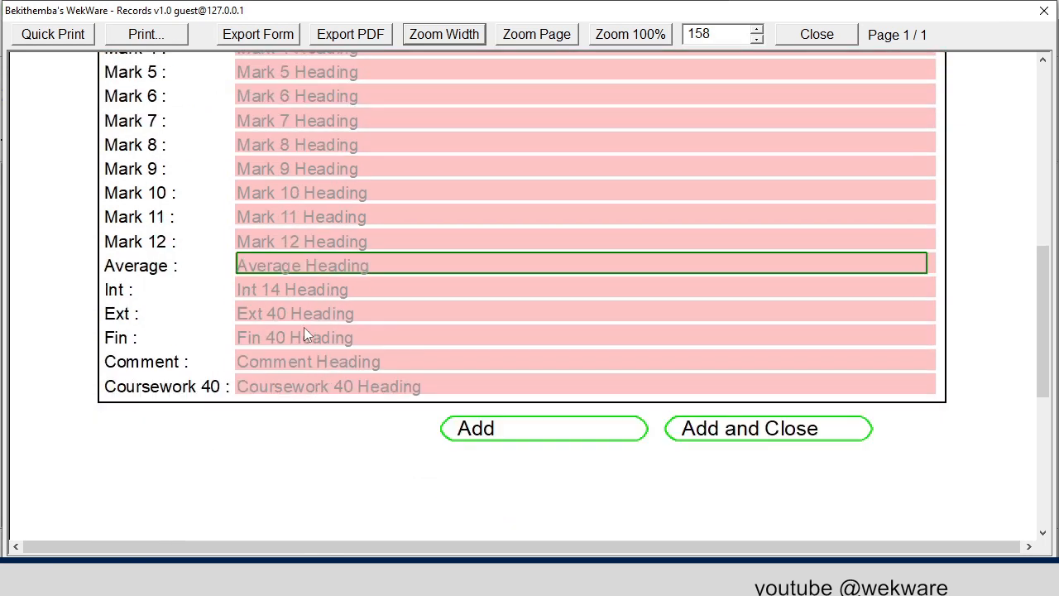
scroll(306, 324, up, 3)
scroll(304, 314, up, 2)
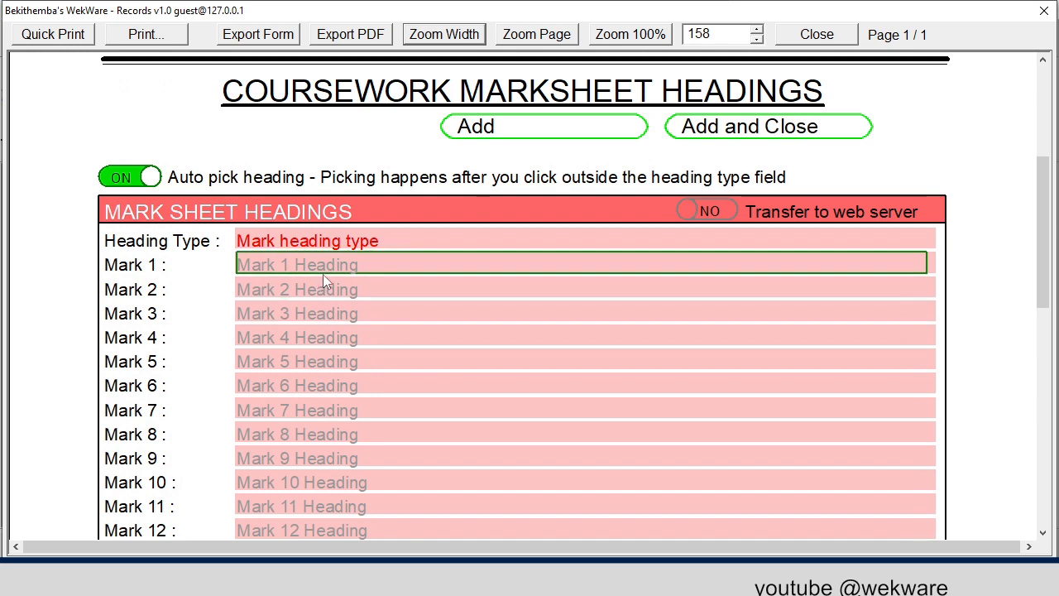
Set the heading type of the new marksheet heading to MATHS_3_ALGEBRA_3_CALCULUS
click(304, 236)
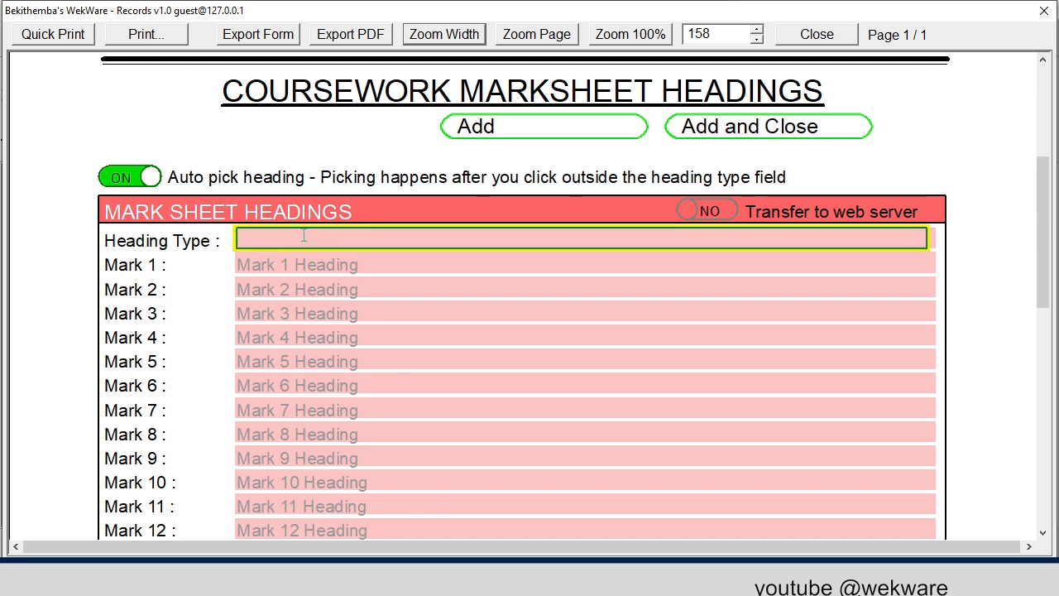
text(MATHS_3_)
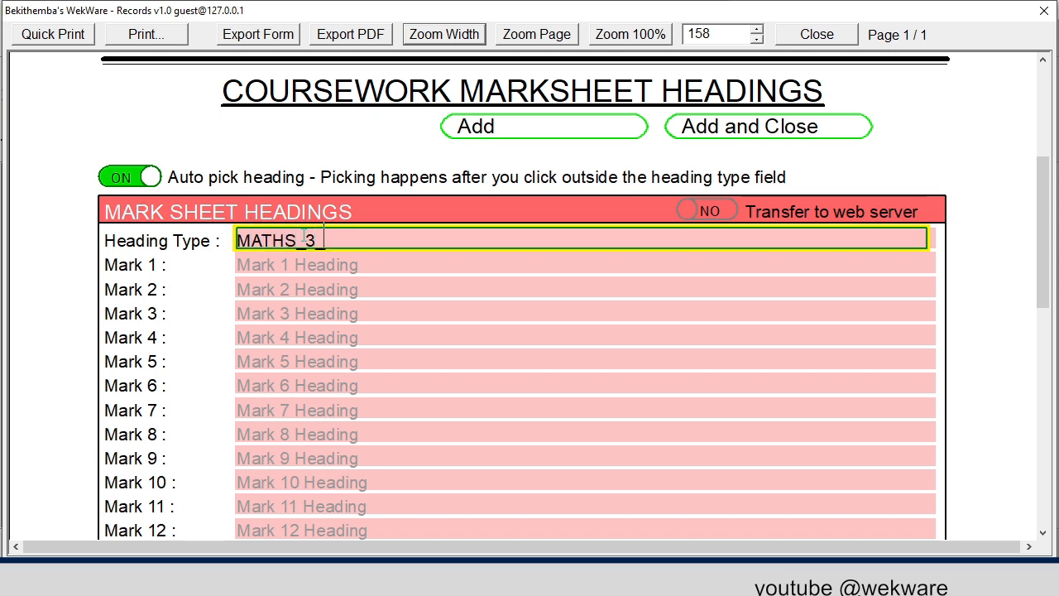
text(ALGEBRA_)
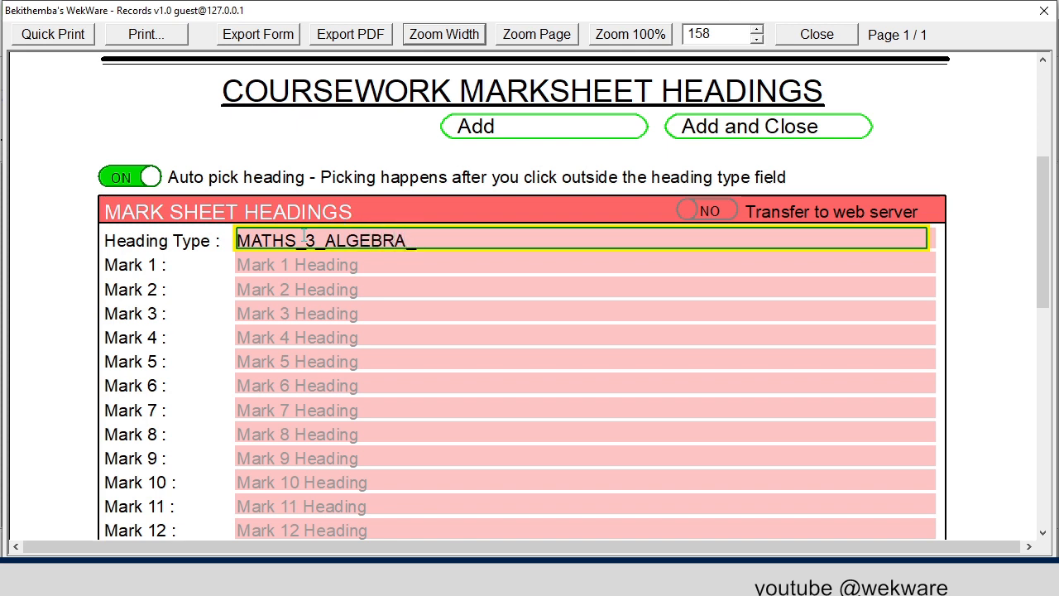
text(3_CALCULUS)
Enter the headings Alg 1, Alg 2 and Alg 3 for Marks 1 to 3, and / 20% for Mark 4
click(285, 264)
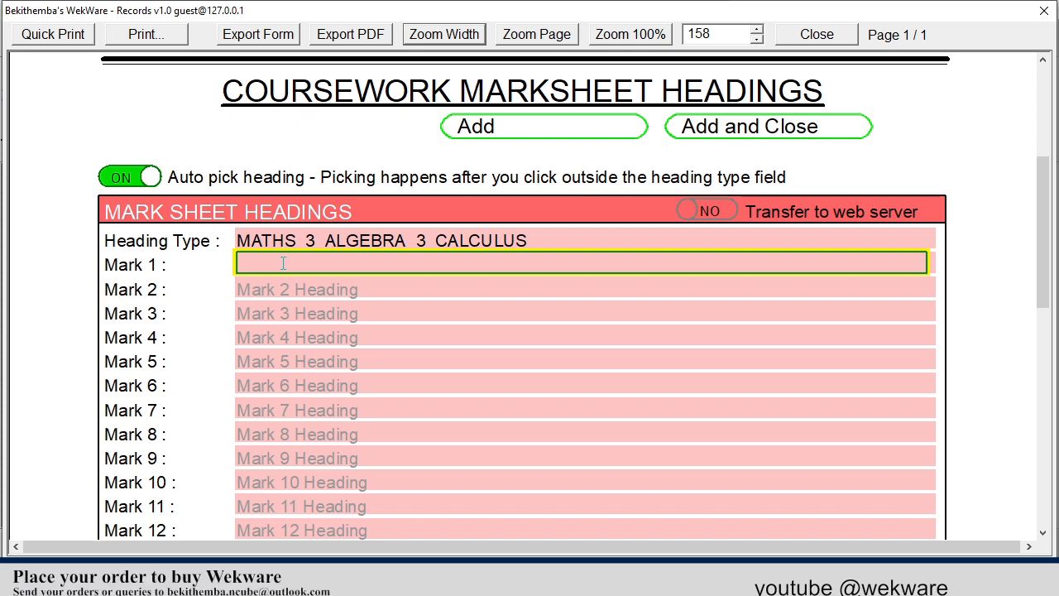
text(Alg 1)
click(277, 294)
click(277, 291)
text(Alg )
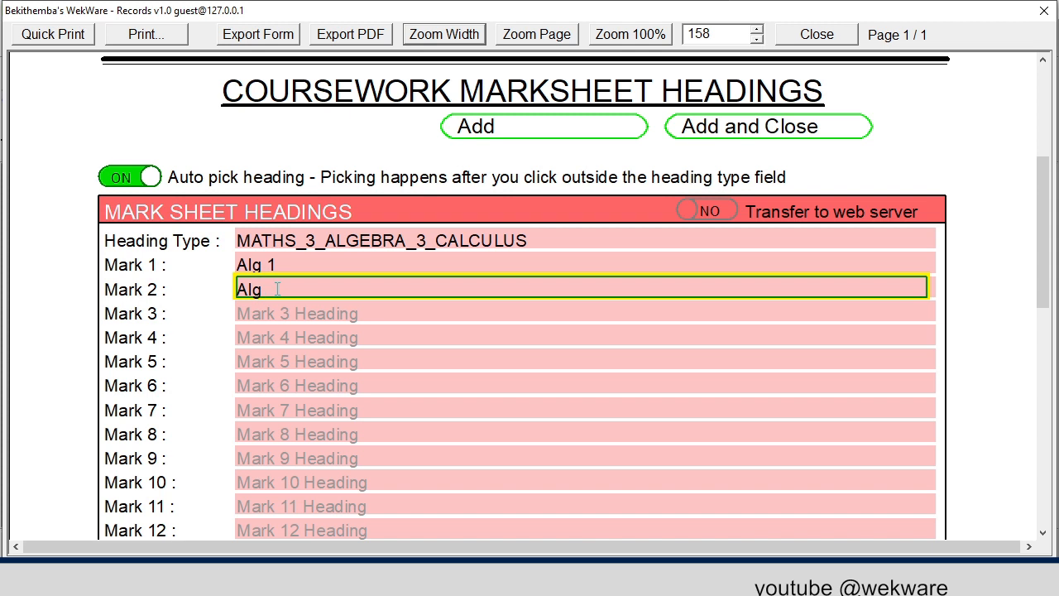
text(2)
click(279, 312)
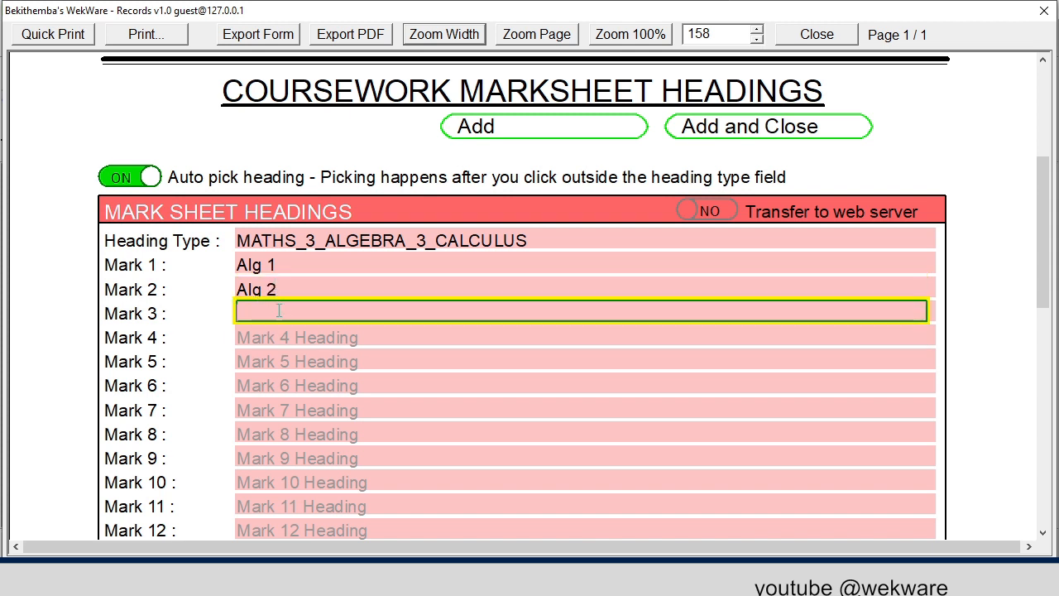
text(Alg 3)
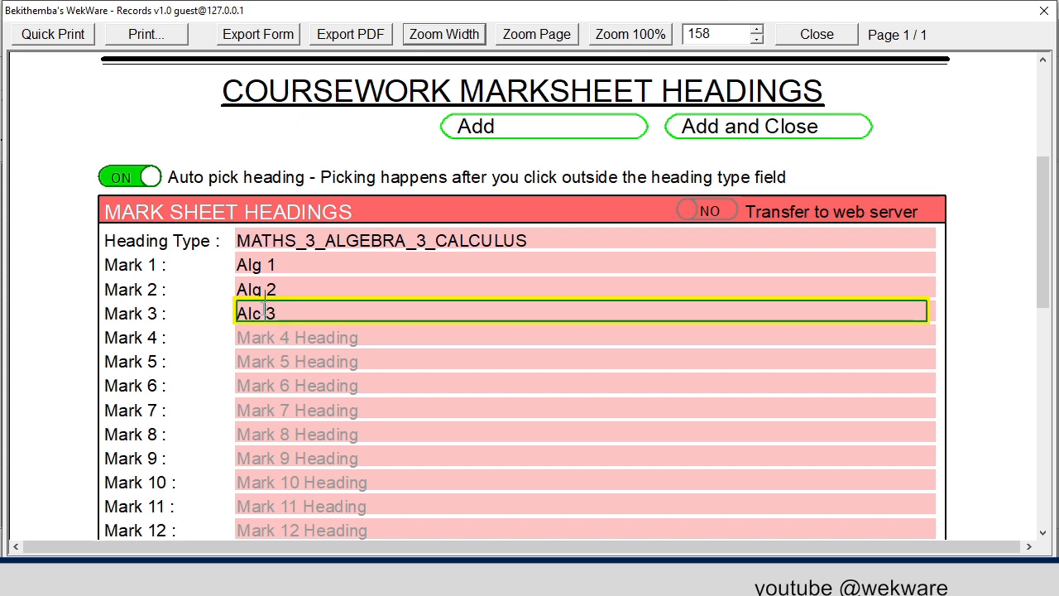
key(Left)
key(Left)
key(BackSpace)
text(g)
click(313, 339)
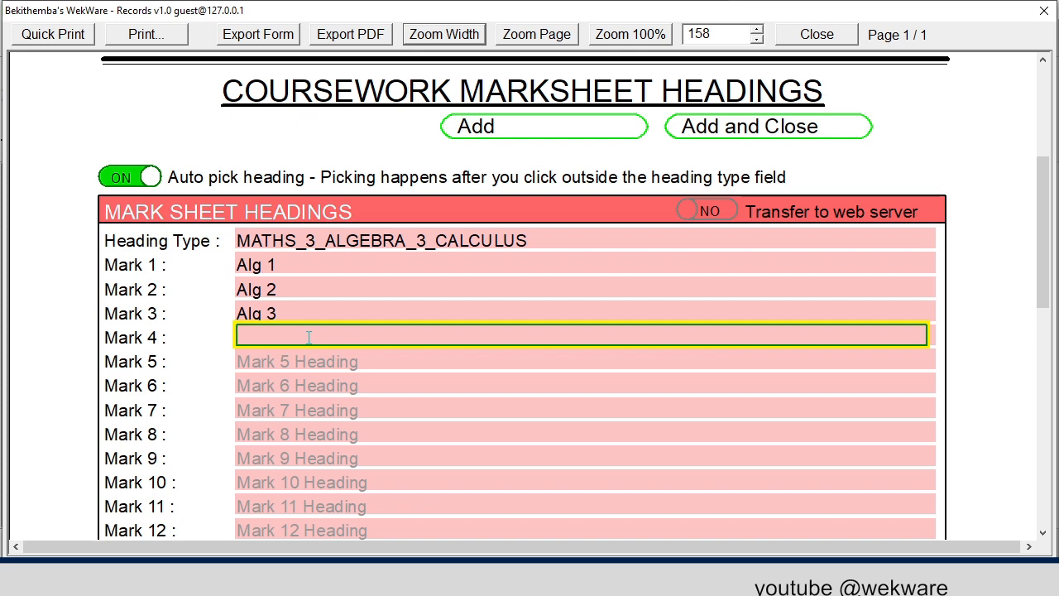
text(/ 20%)
Enter the headings Calc 1, Calc 2 and Calc 3 for Marks 5 to 7, and / 30% for Mark 8
click(260, 365)
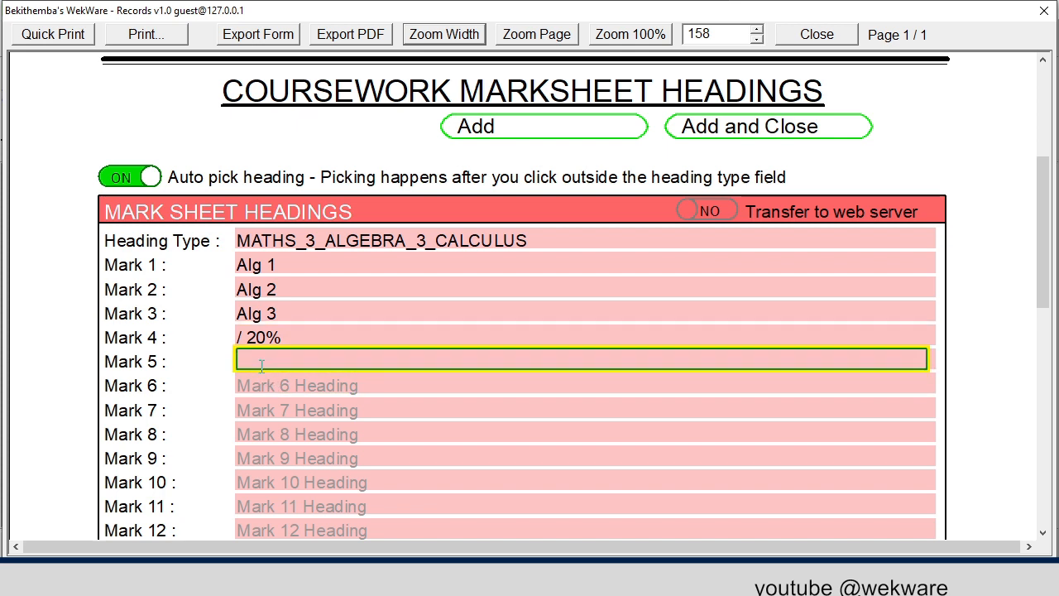
text(Calc 1)
click(279, 381)
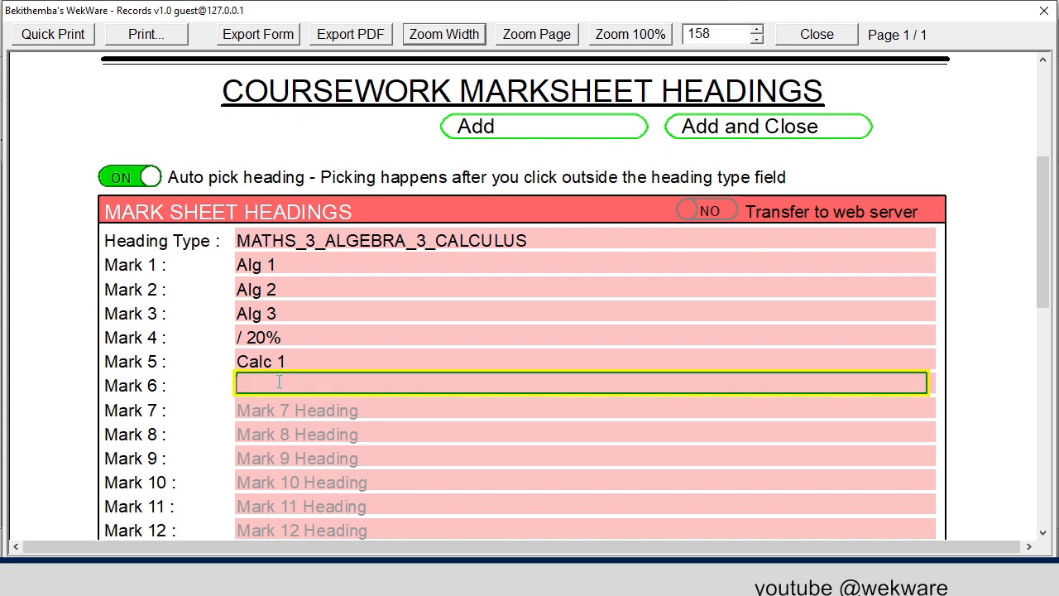
text(Calc 2)
click(336, 411)
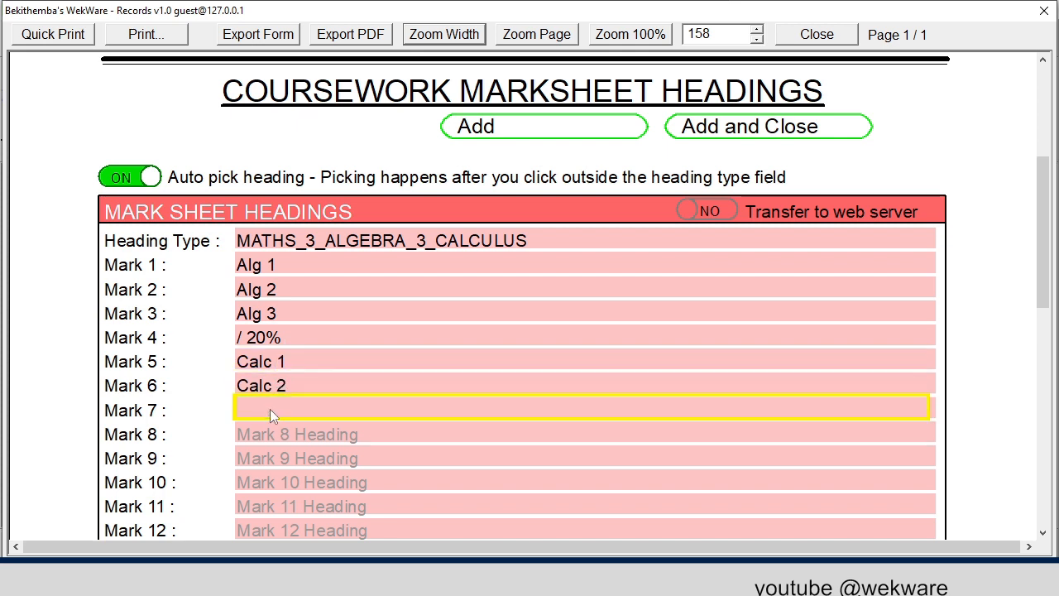
text(C)
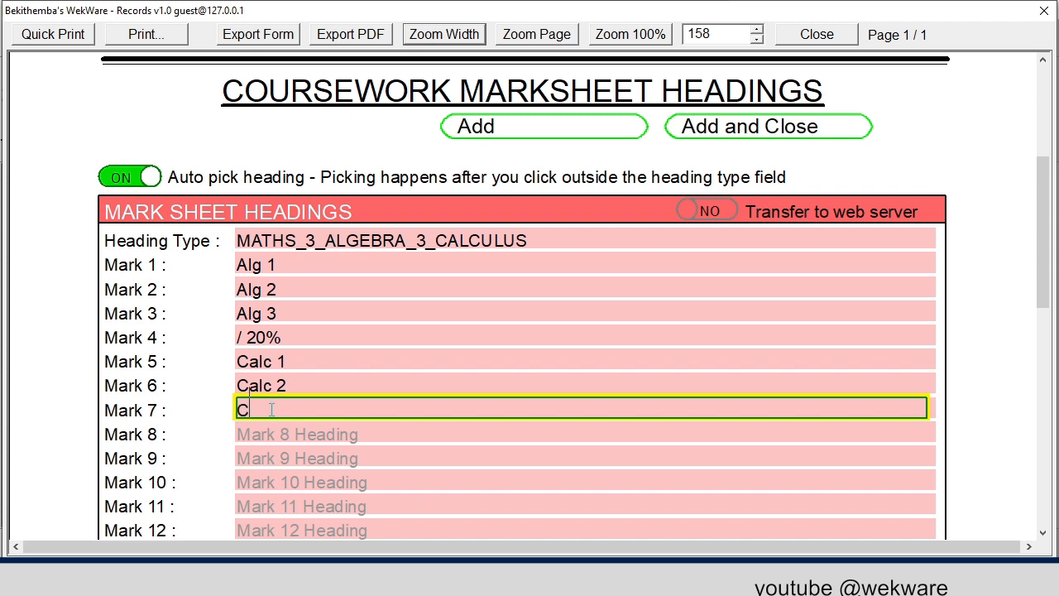
text(alc 3)
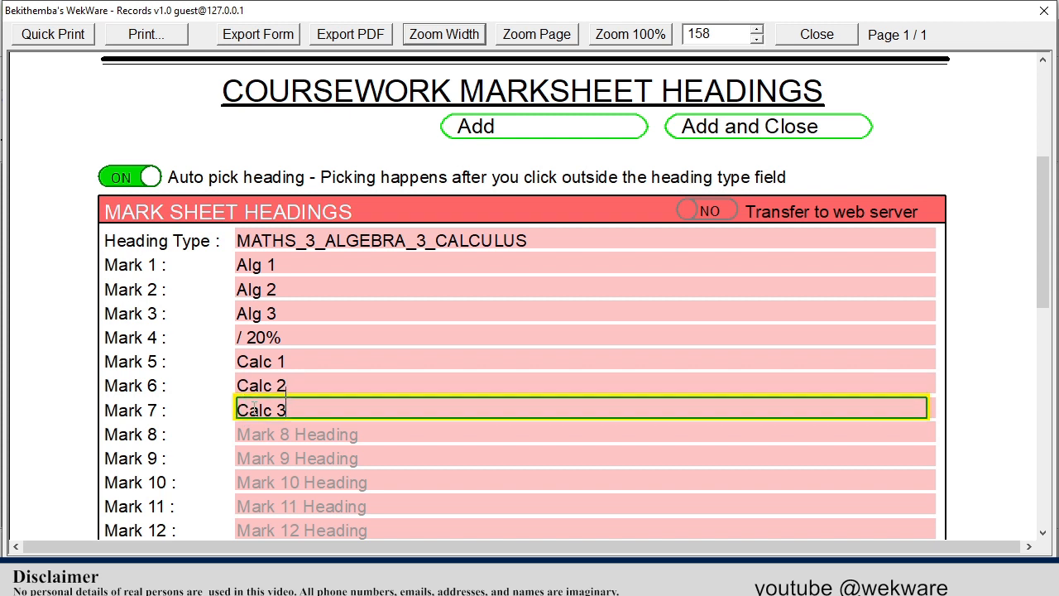
click(264, 432)
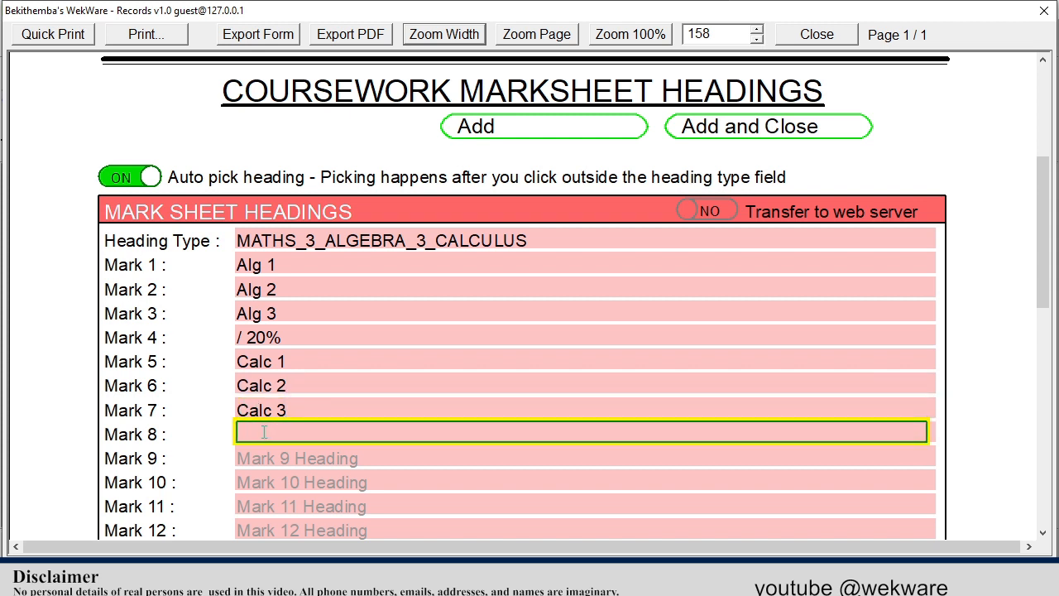
text(/ 30)
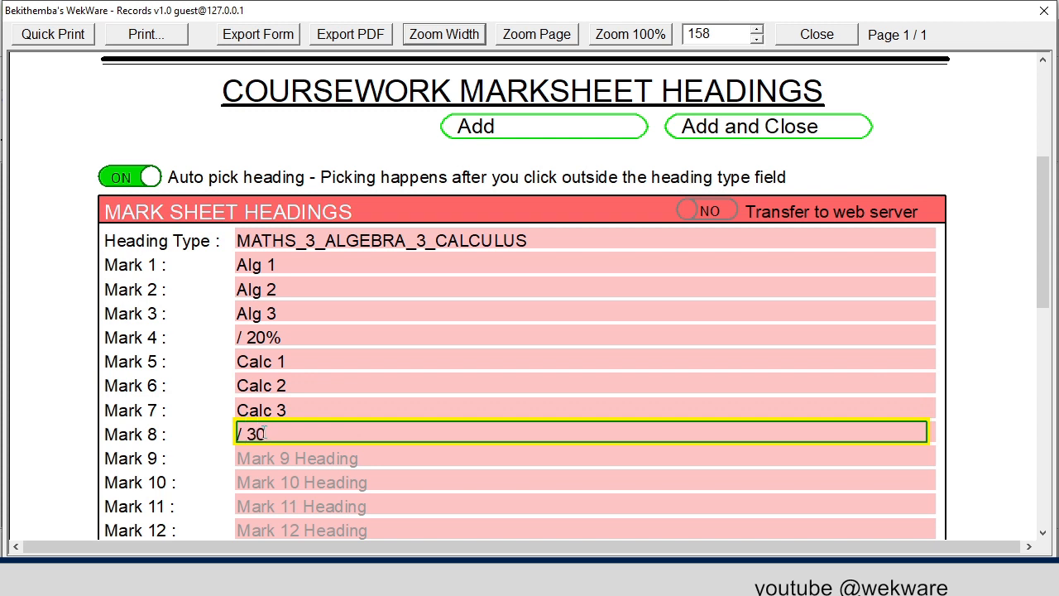
text(%)
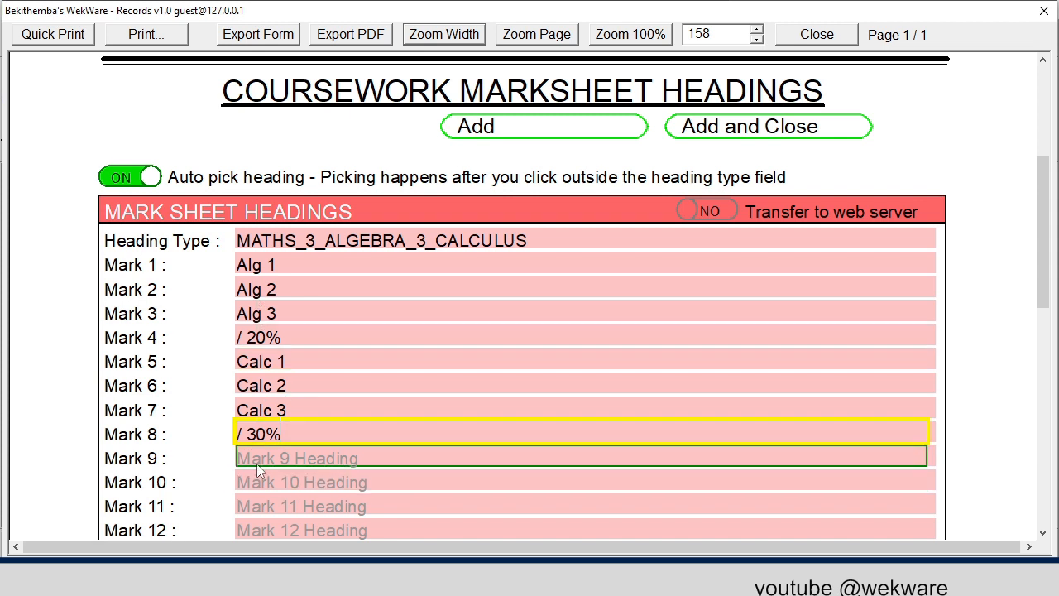
Set the Int heading to Cwk, then add the marksheet headings record and close its form
click(259, 463)
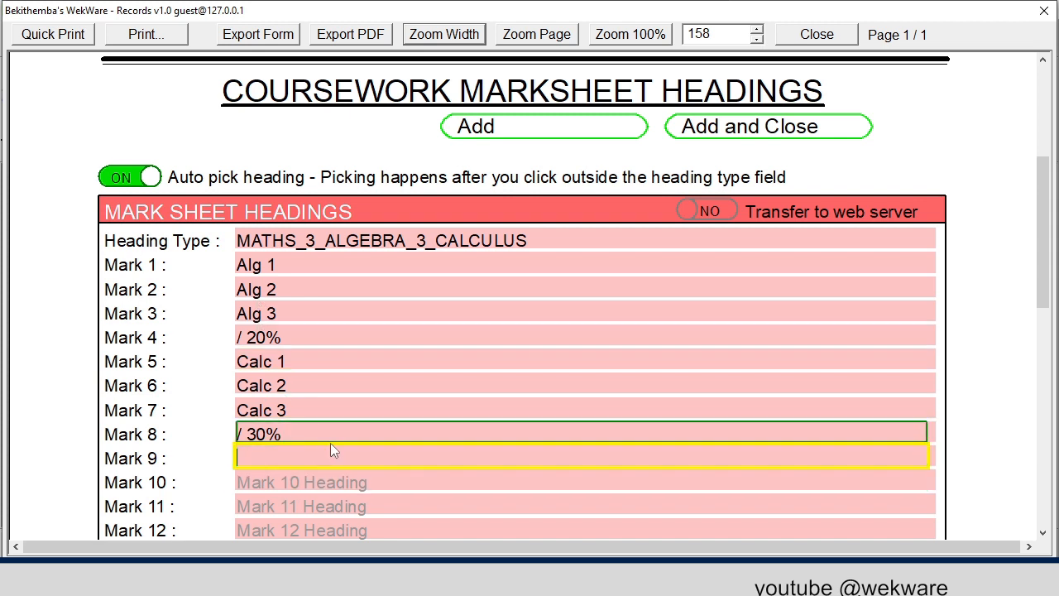
scroll(331, 442, down, 1)
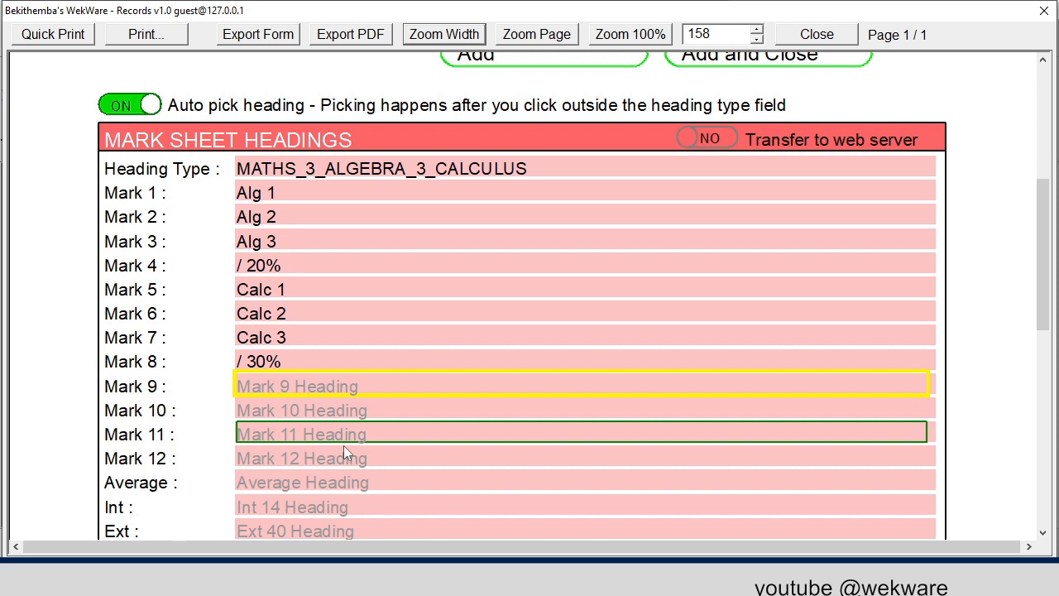
scroll(349, 446, down, 1)
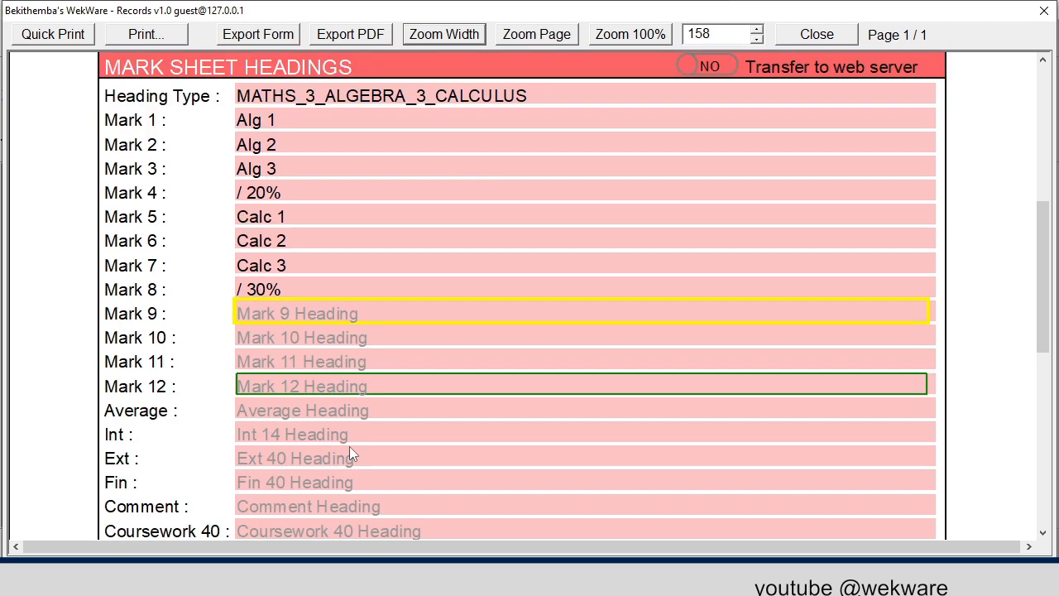
click(286, 439)
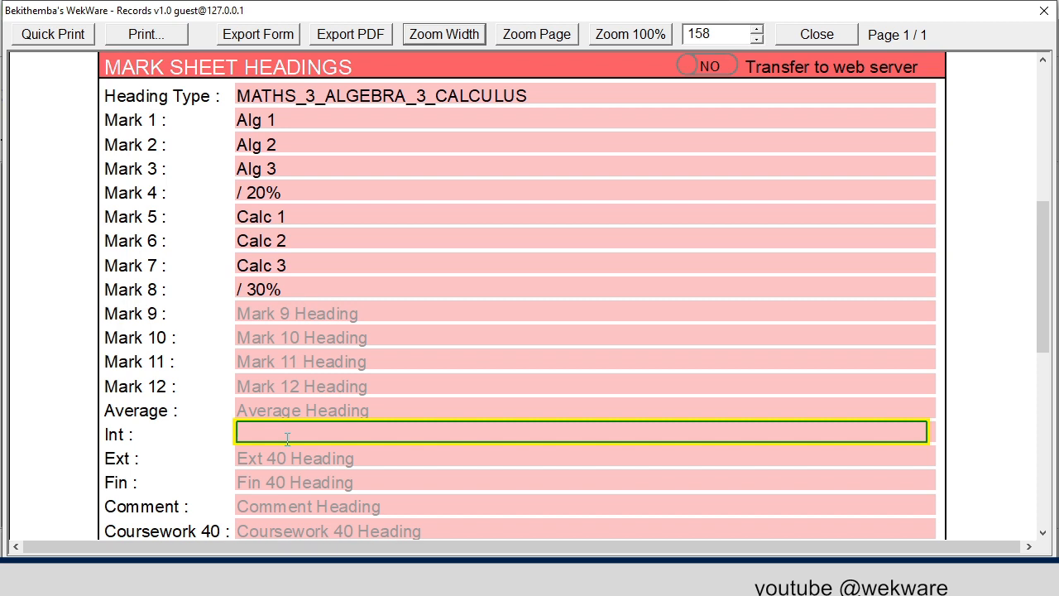
text(Cwk)
scroll(287, 439, down, 2)
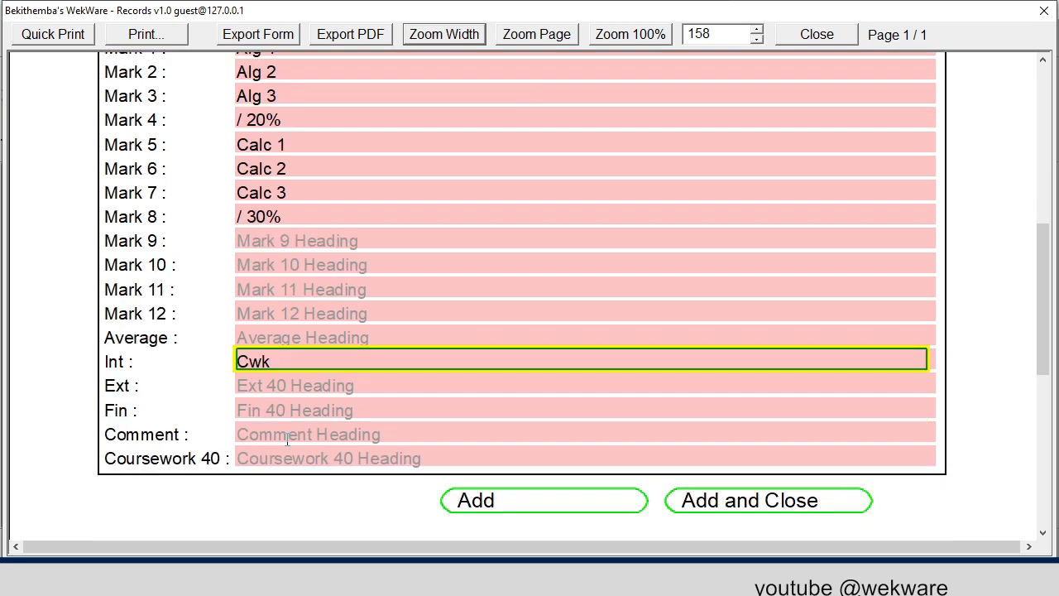
scroll(287, 439, up, 6)
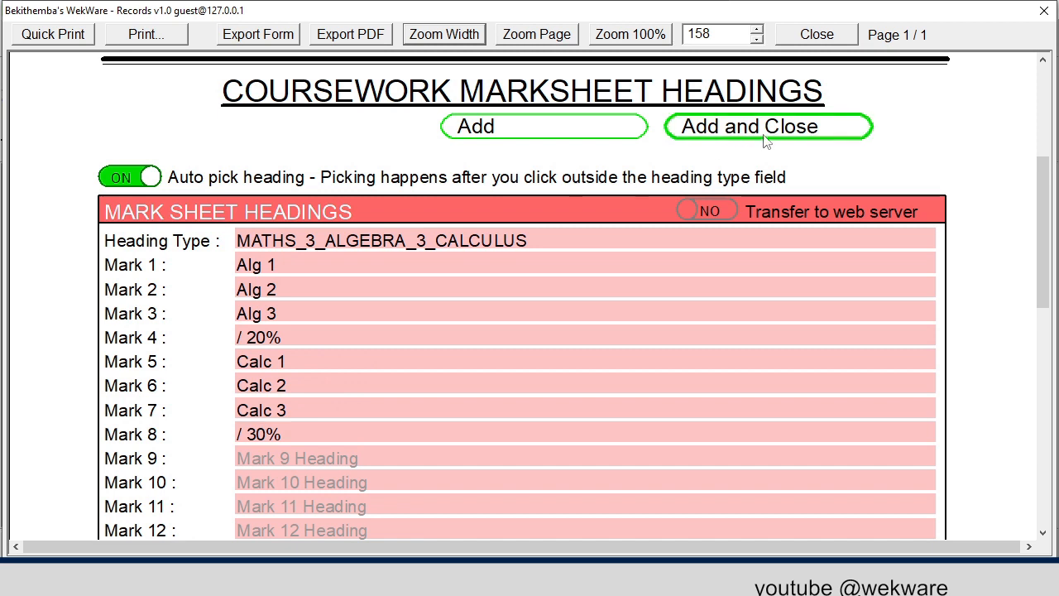
click(767, 142)
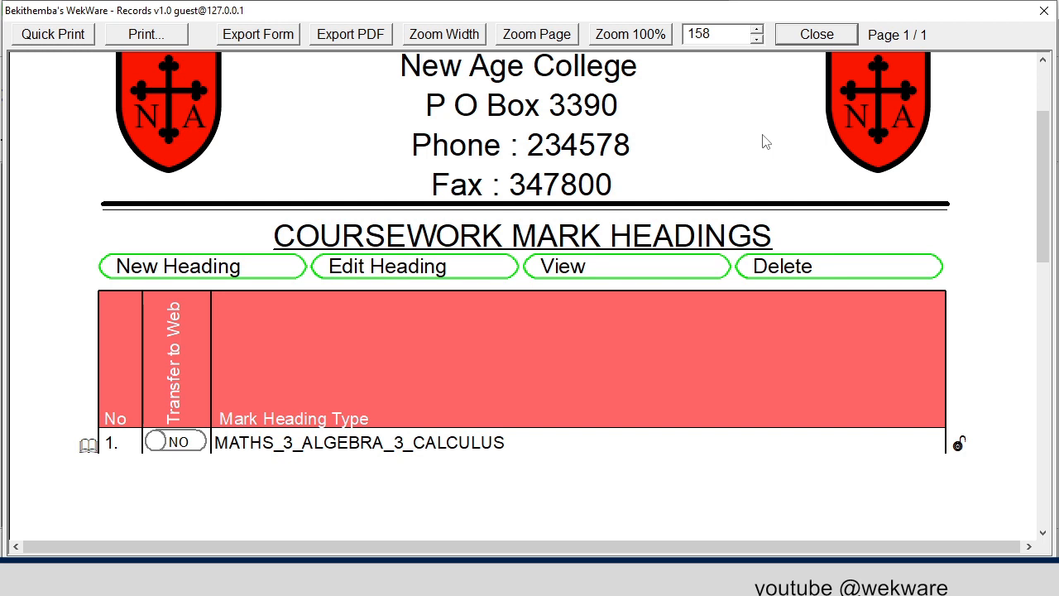
View the saved MATHS_3_ALGEBRA_3_CALCULUS mark headings and close the view
click(382, 445)
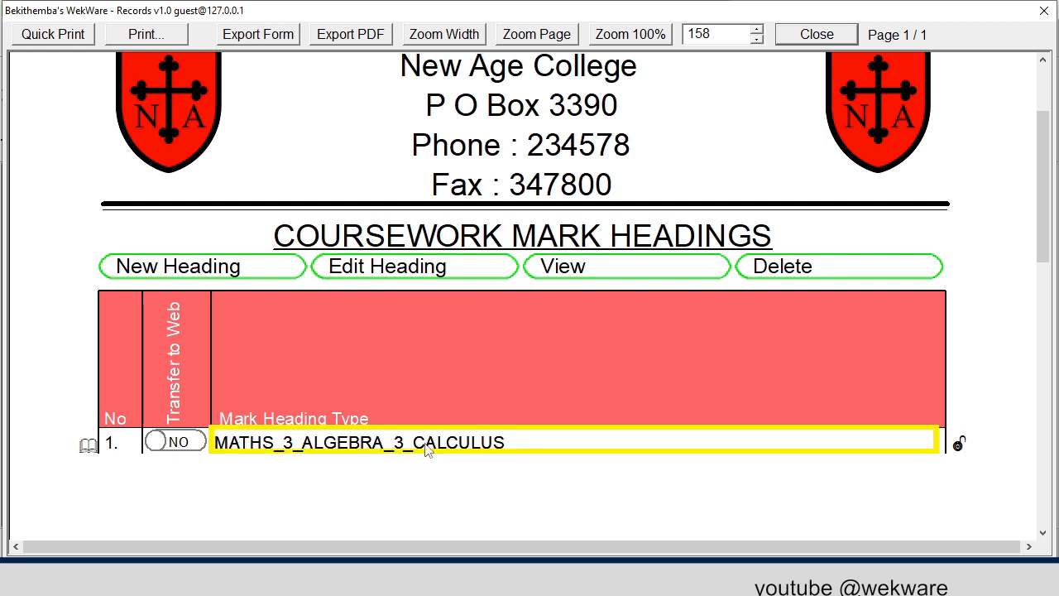
click(586, 269)
scroll(414, 248, down, 3)
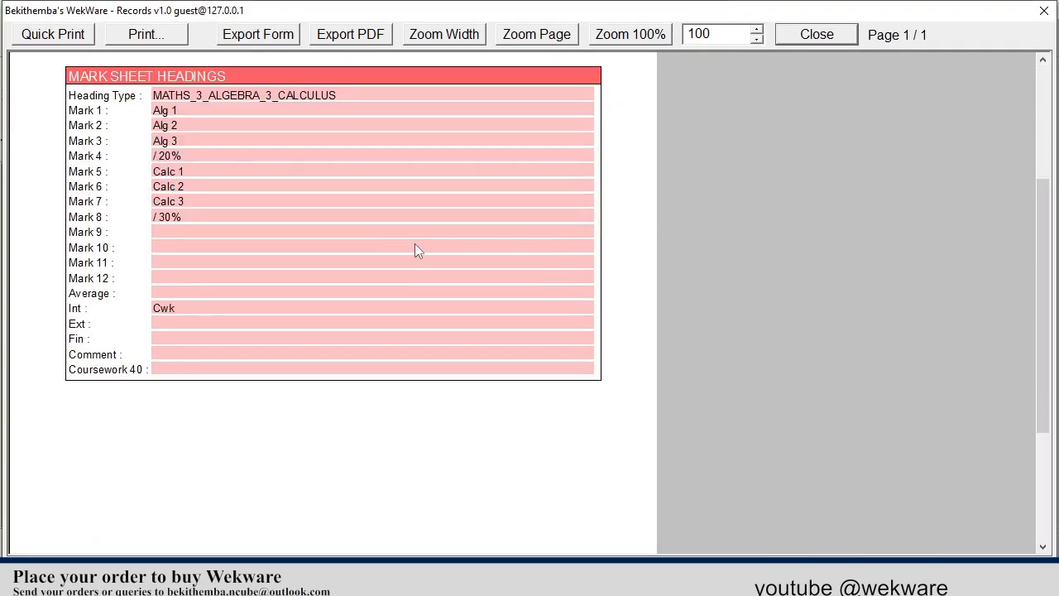
scroll(414, 243, up, 3)
click(816, 34)
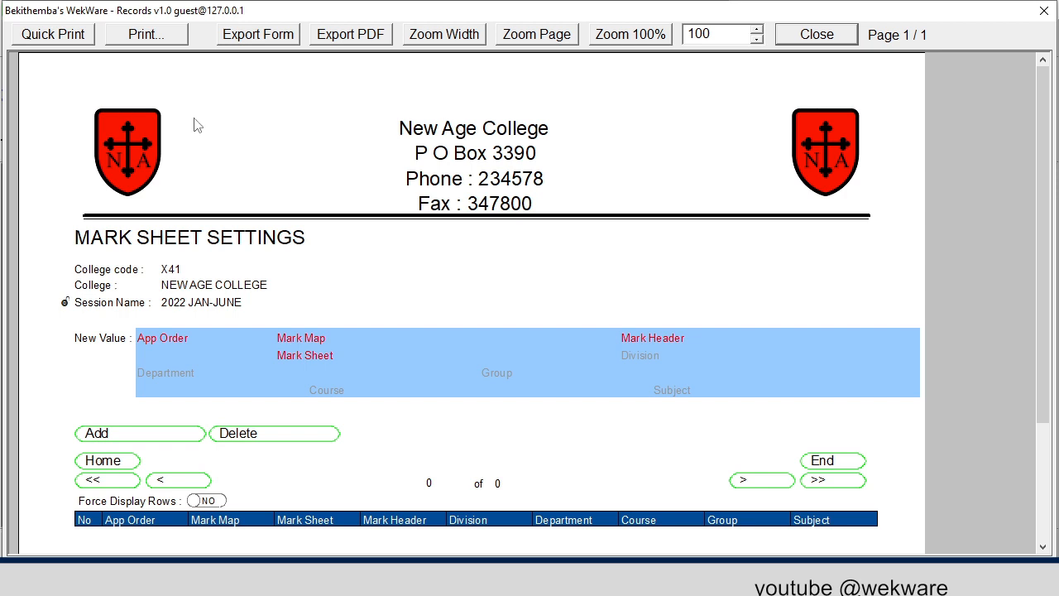
Set the App Order of the new mark sheet setting to F01
click(156, 341)
click(191, 334)
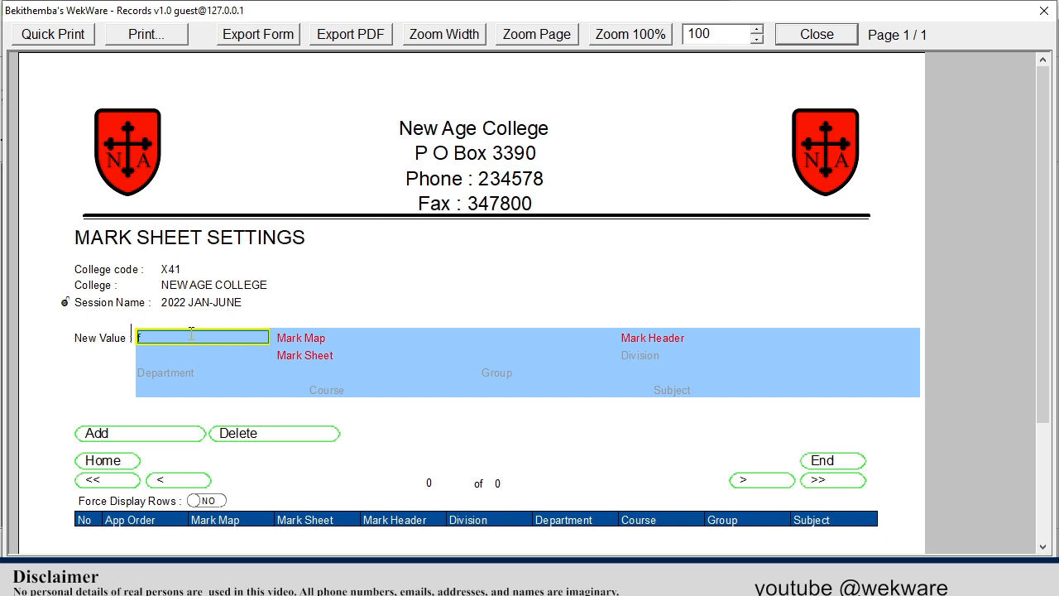
text(F)
text(O)
text(1)
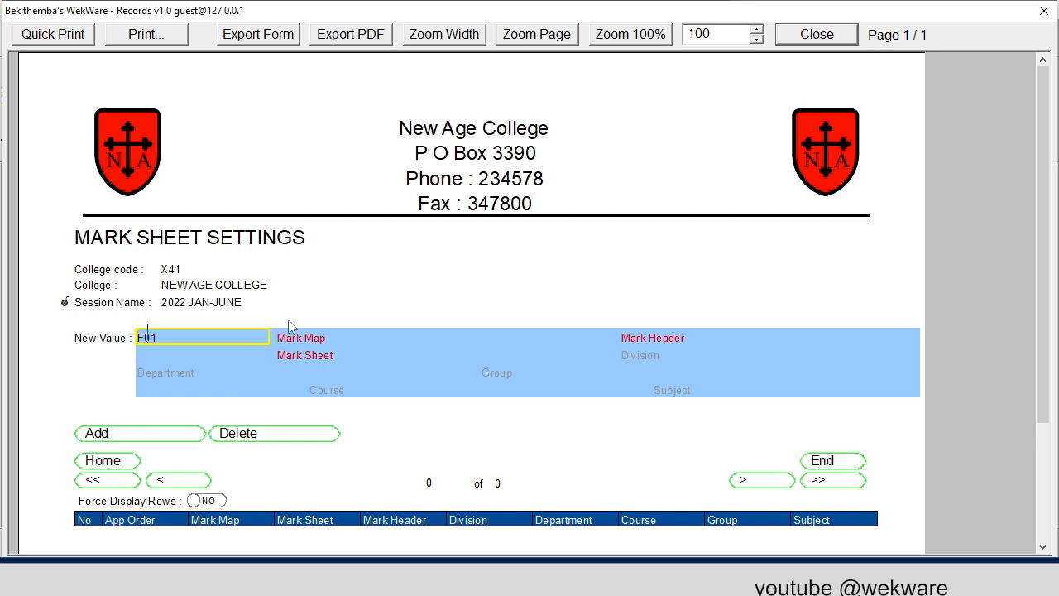
Choose MATHS_3_ALGEBRA_3_CALCULUS as the Mark Map of the new mark sheet setting
click(333, 341)
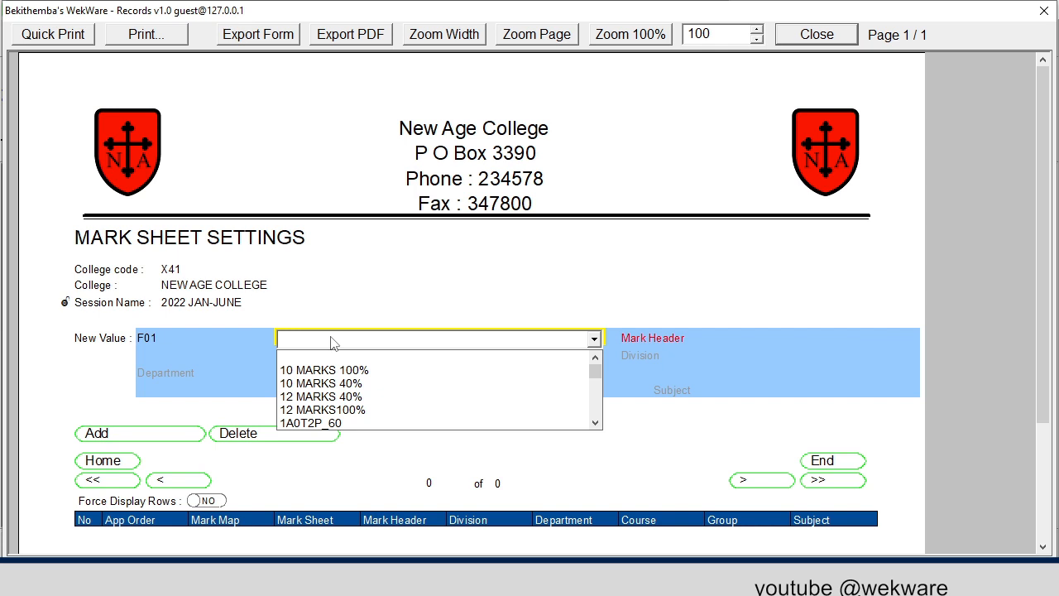
click(330, 342)
click(332, 344)
scroll(339, 364, down, 8)
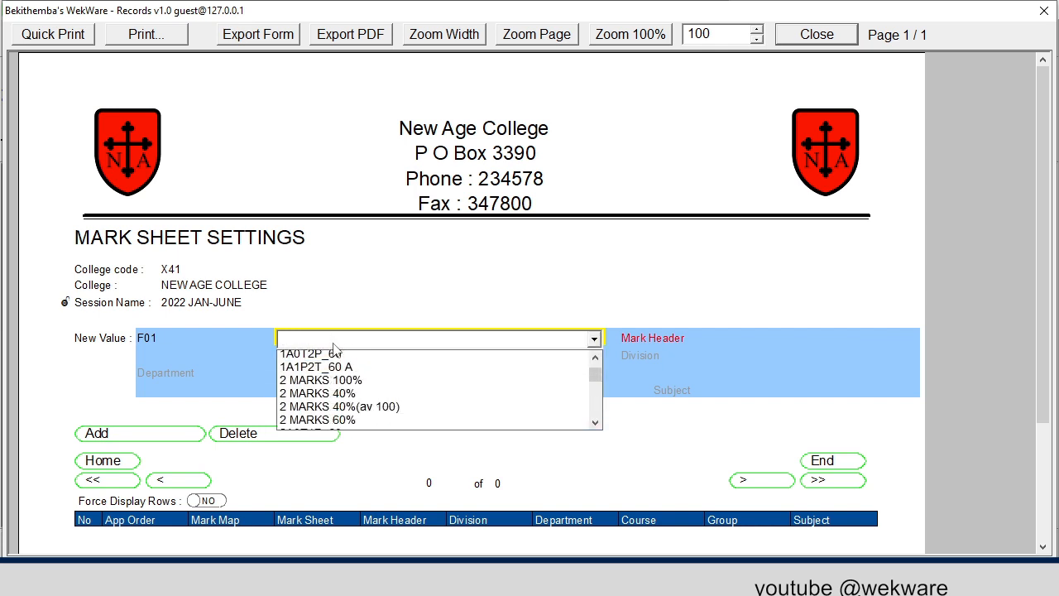
scroll(344, 366, down, 10)
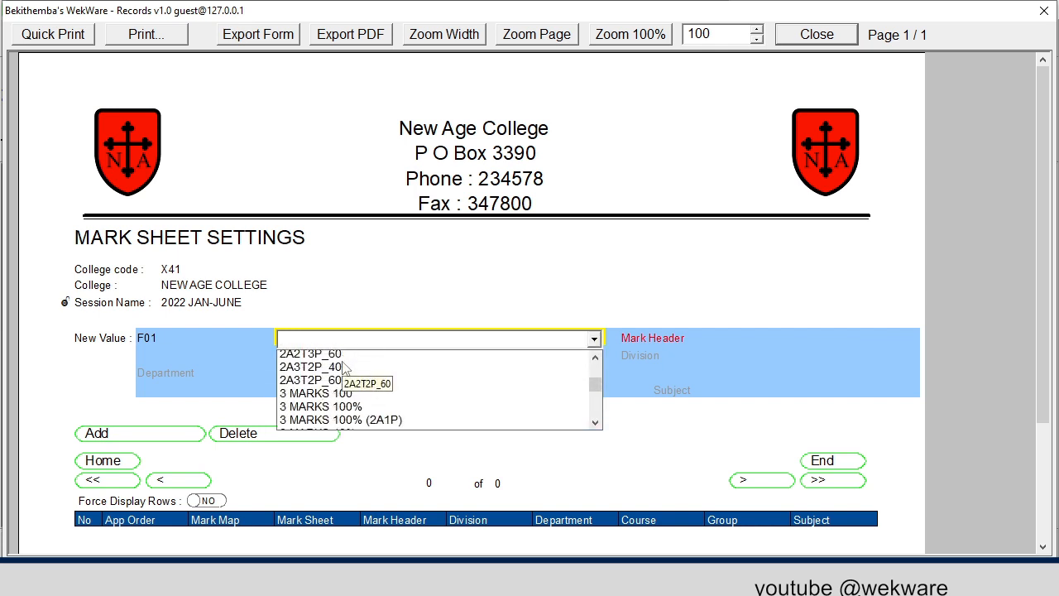
scroll(345, 368, down, 2)
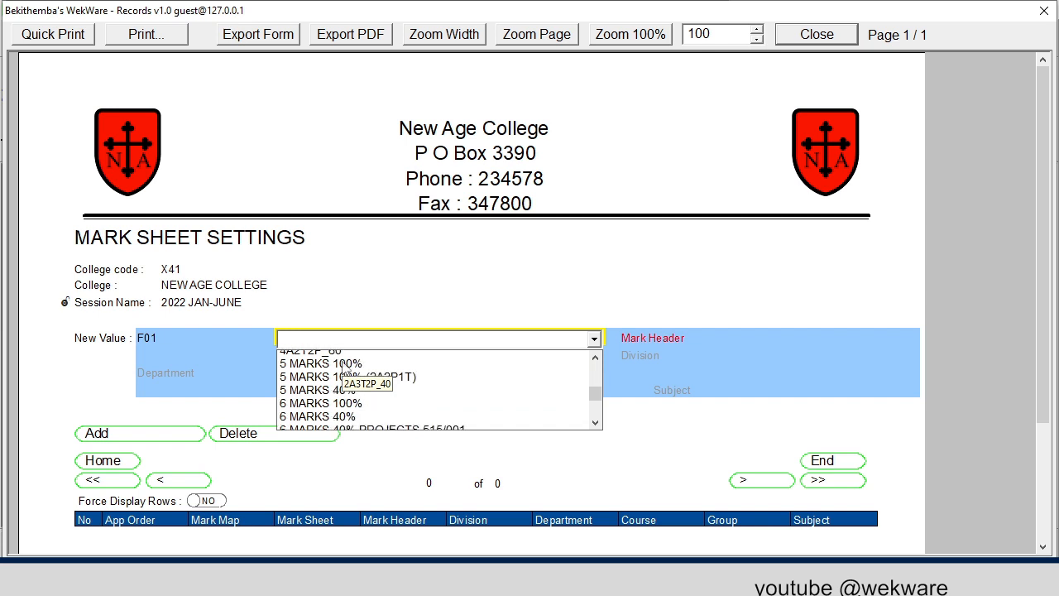
text(mat)
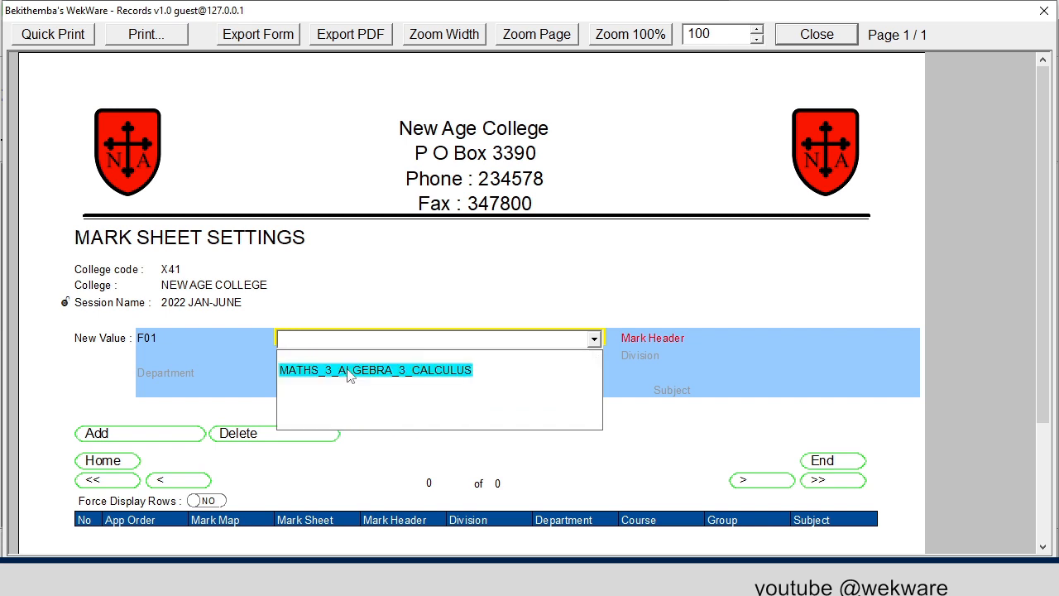
click(360, 370)
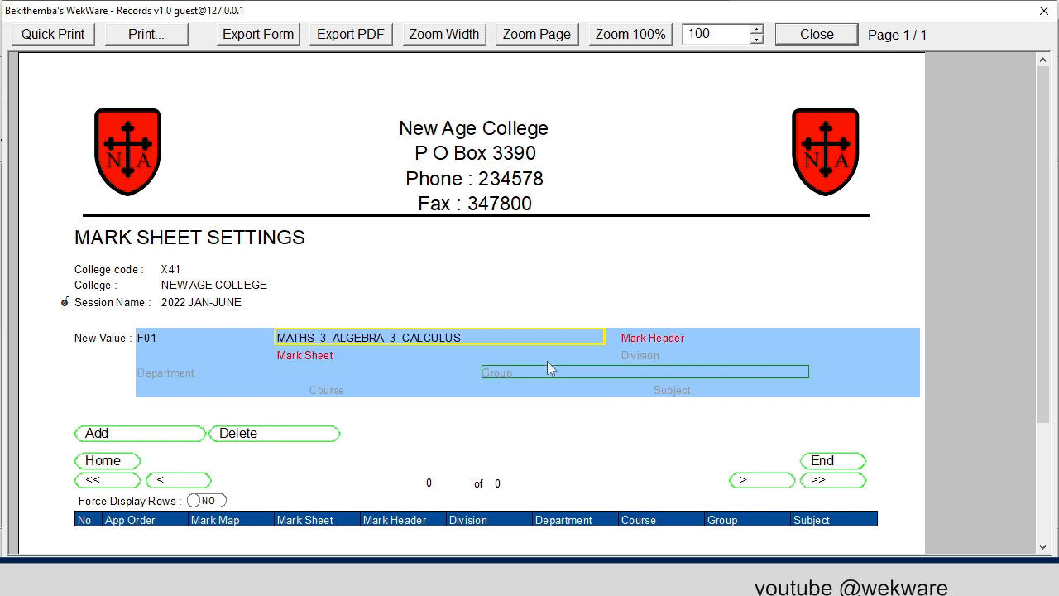
Choose MATHS_3_ALGEBRA_3_CALCULUS as the Mark Header of the new mark sheet setting
click(659, 340)
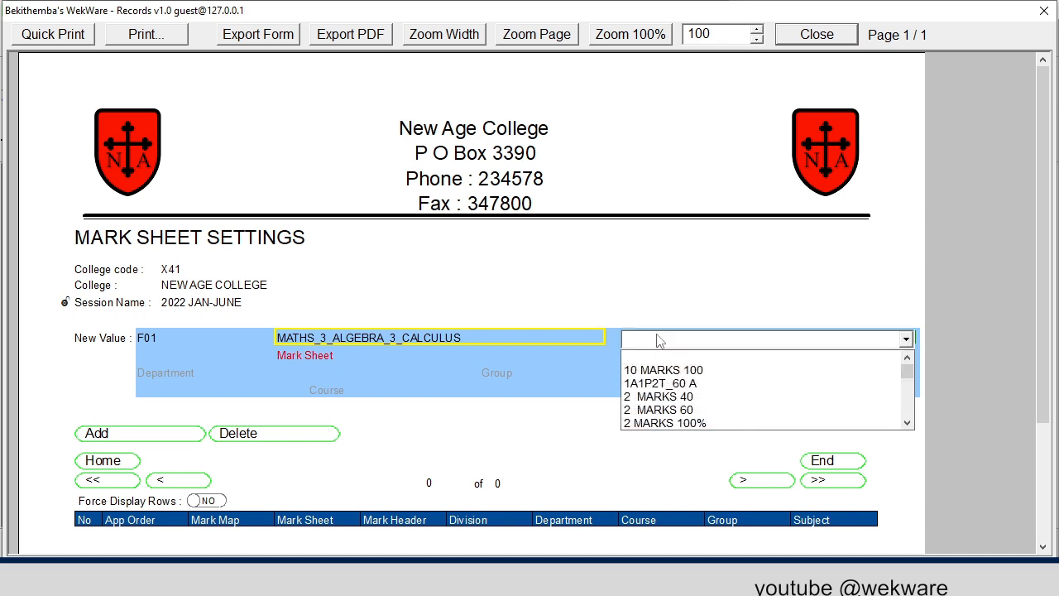
text(mat)
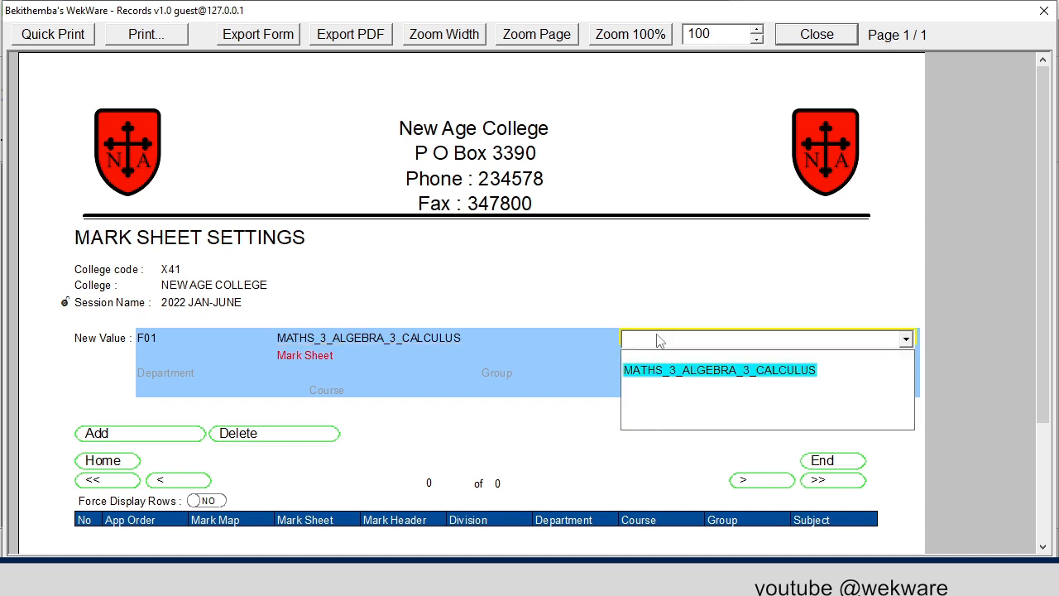
click(688, 369)
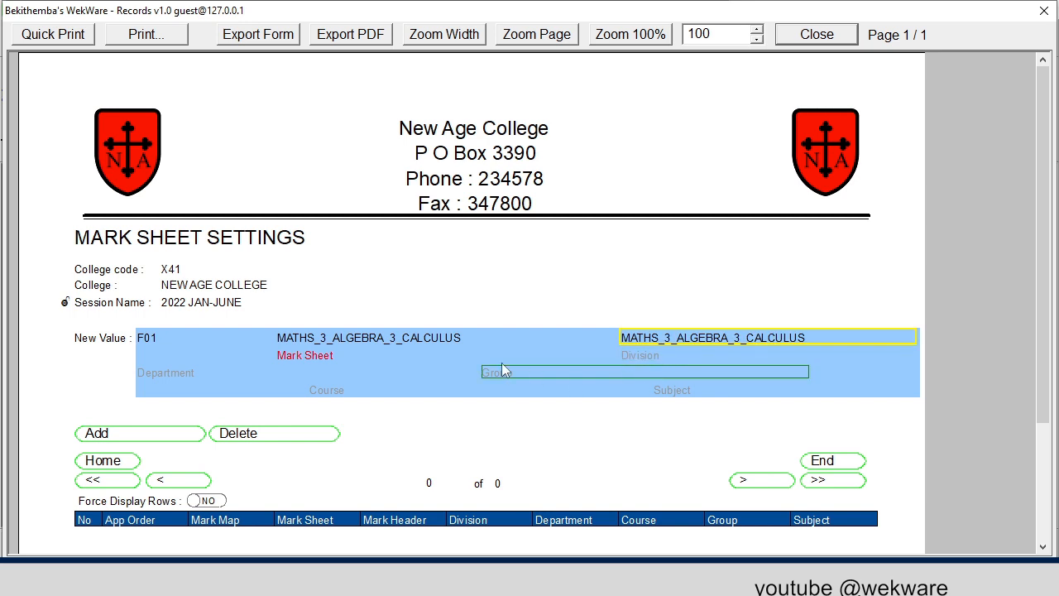
Choose 8_COLUMNS_SORT_ALPHABETICAL.PDT as the Mark Sheet of the new mark sheet setting
click(300, 353)
scroll(328, 403, down, 1)
scroll(328, 403, down, 8)
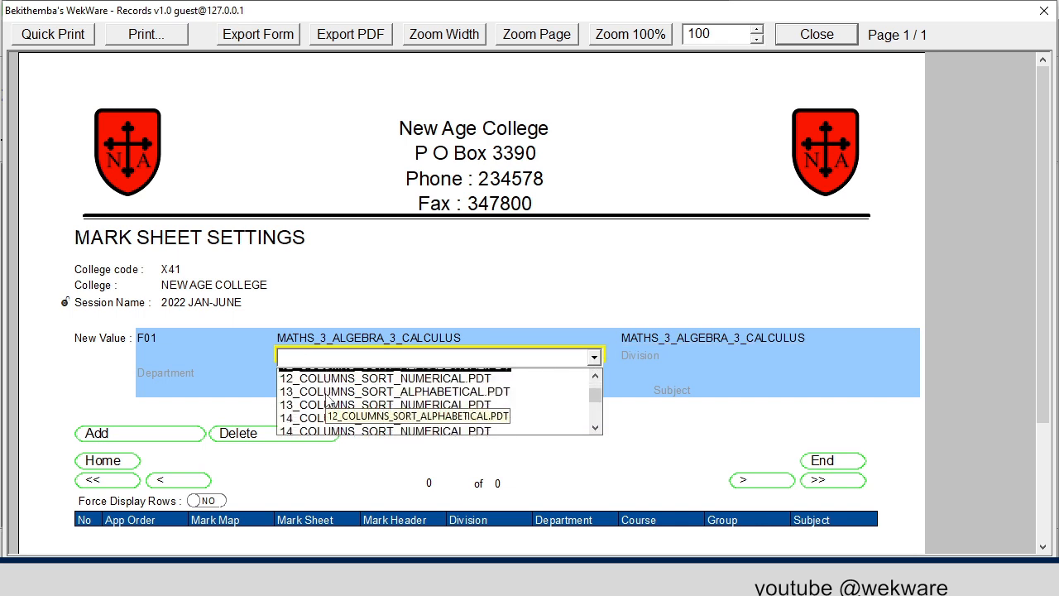
scroll(329, 403, down, 6)
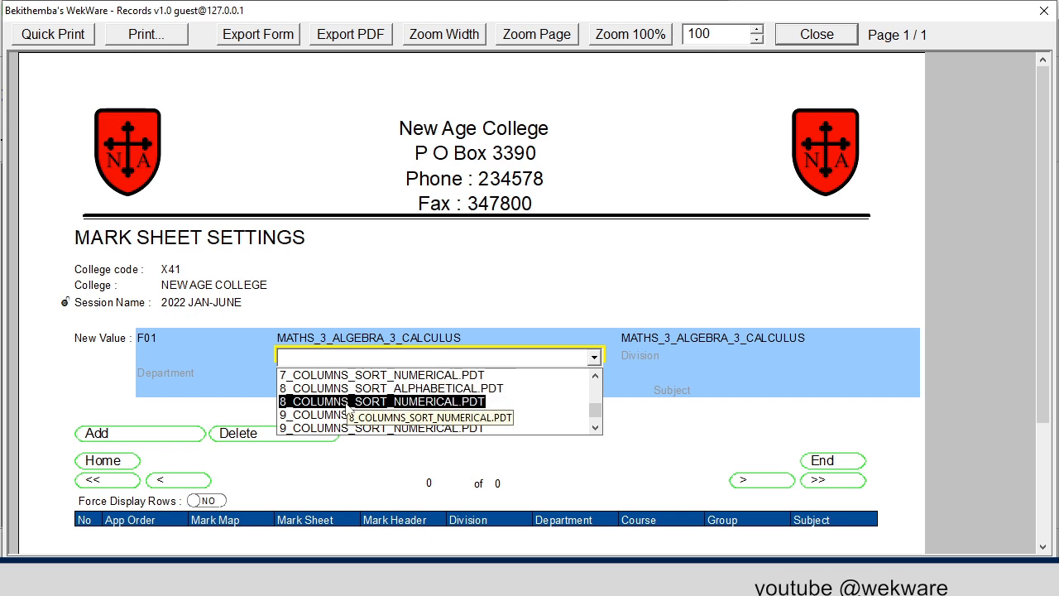
click(401, 389)
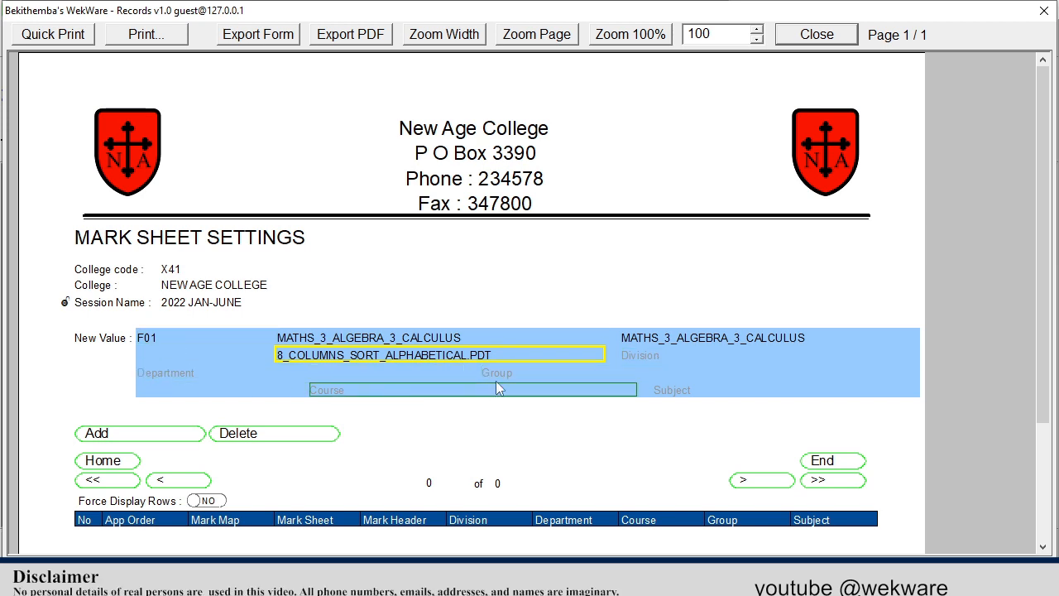
Add the new mark sheet setting with Course 800/06/ME/0 and Subject 800/06/S01 Engineering Maths
click(373, 392)
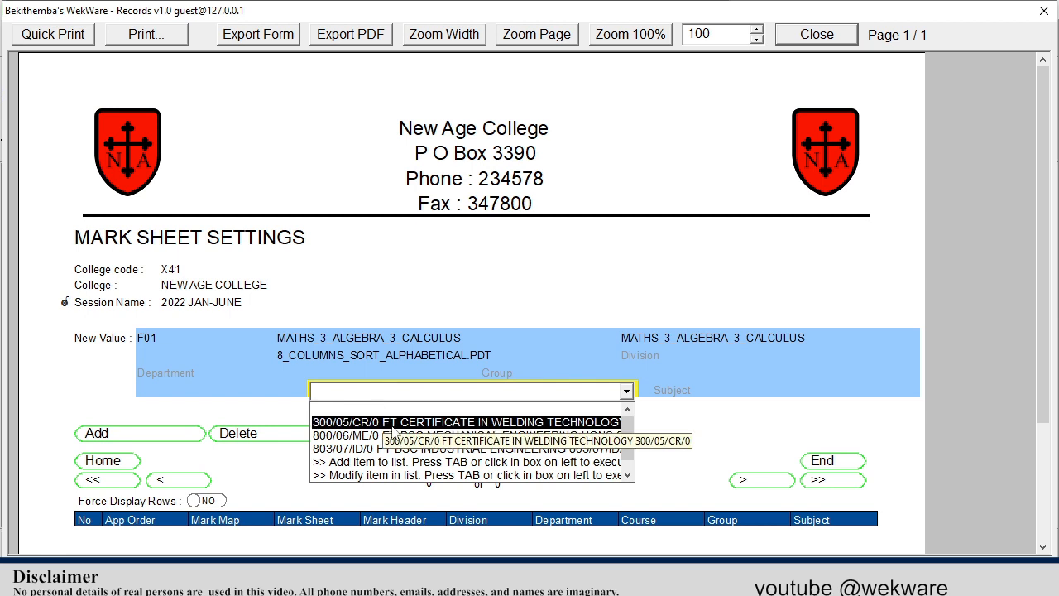
click(405, 439)
click(666, 395)
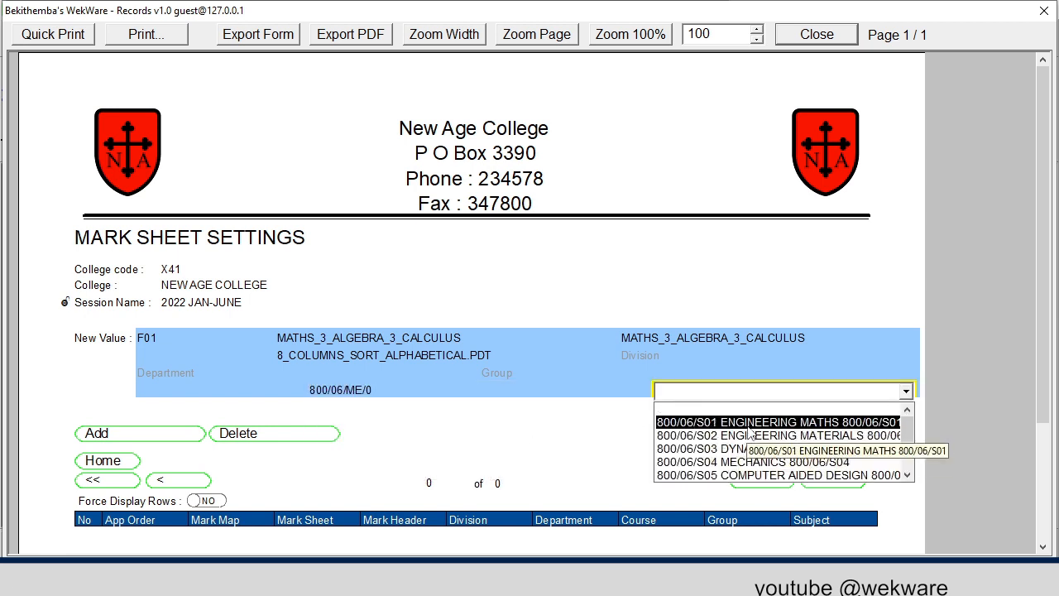
click(748, 430)
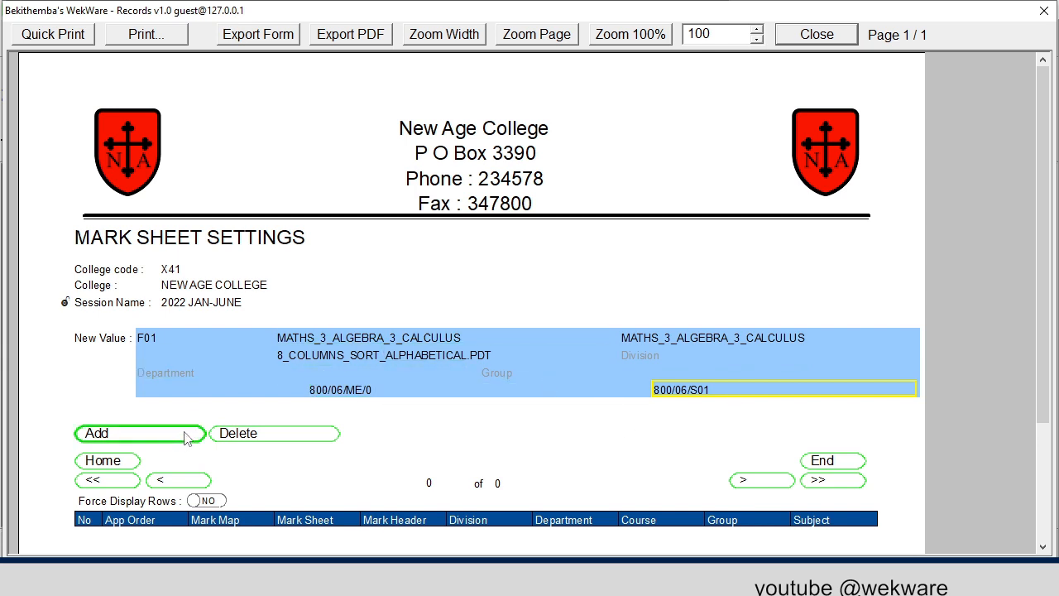
scroll(343, 399, down, 5)
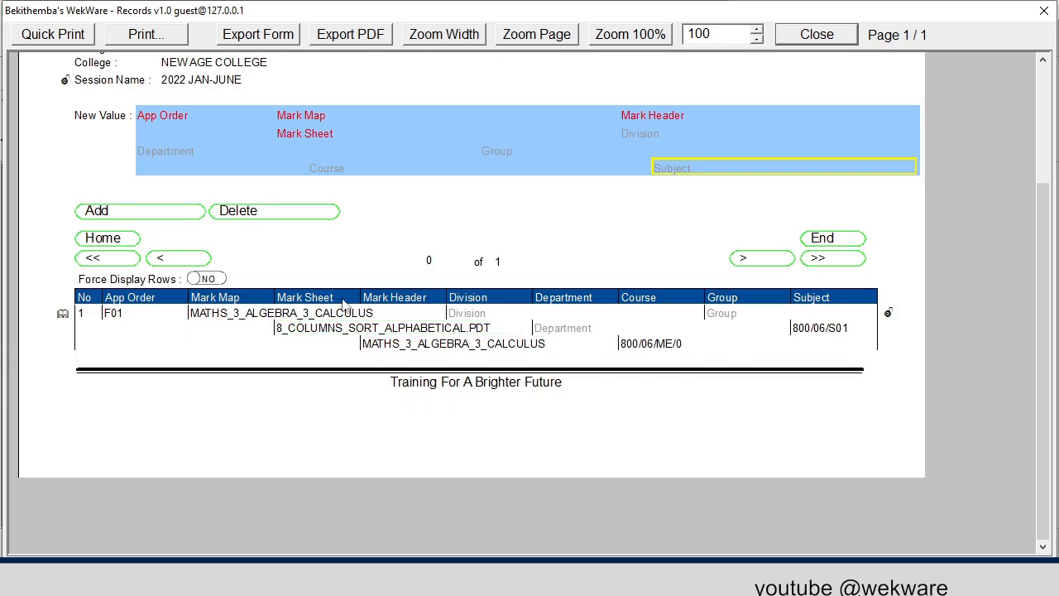